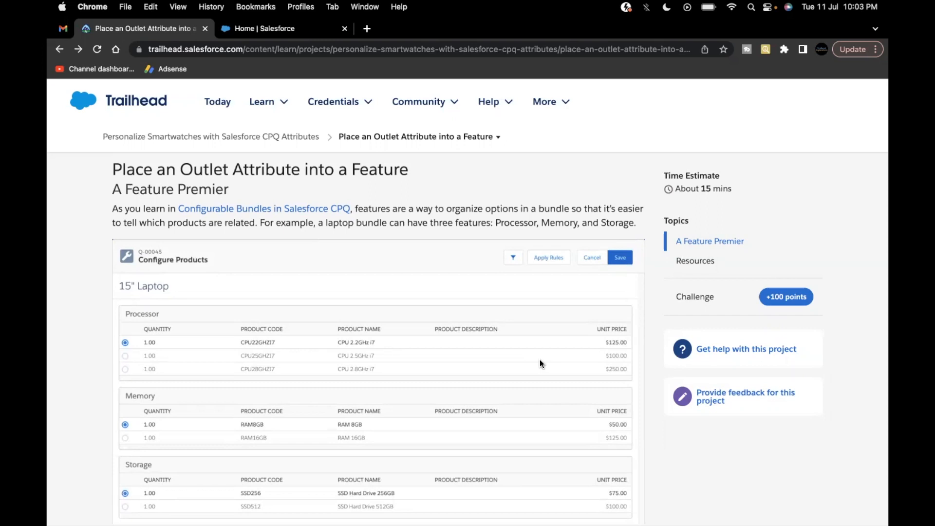
# Read the Trailhead project page on placing an outlet attribute into a feature, including the steps for creating the Product Option field
pyautogui.scroll(-2, 540, 363)
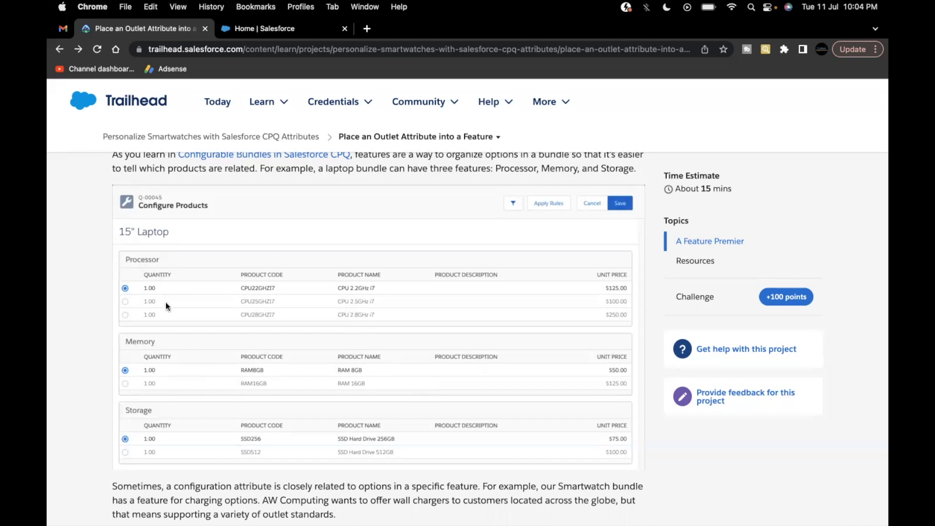
pyautogui.scroll(-3, 166, 305)
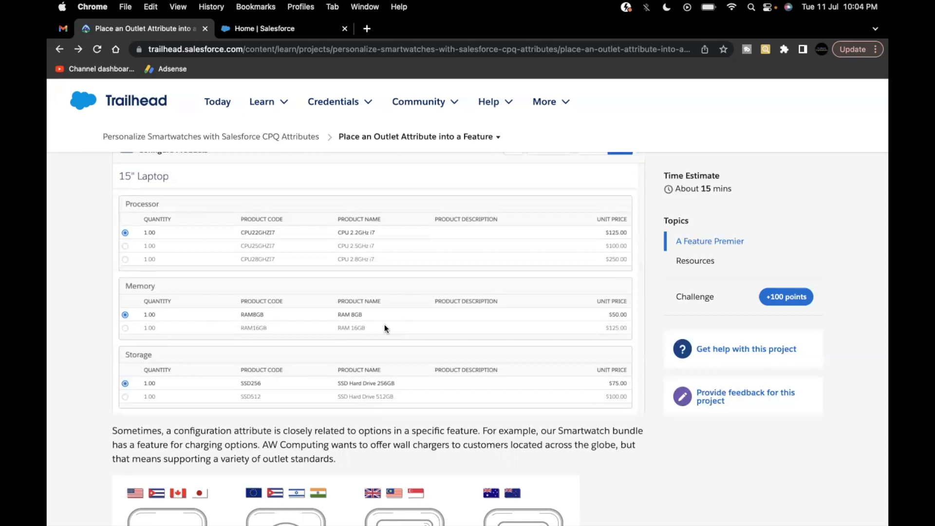
pyautogui.scroll(1, 384, 324)
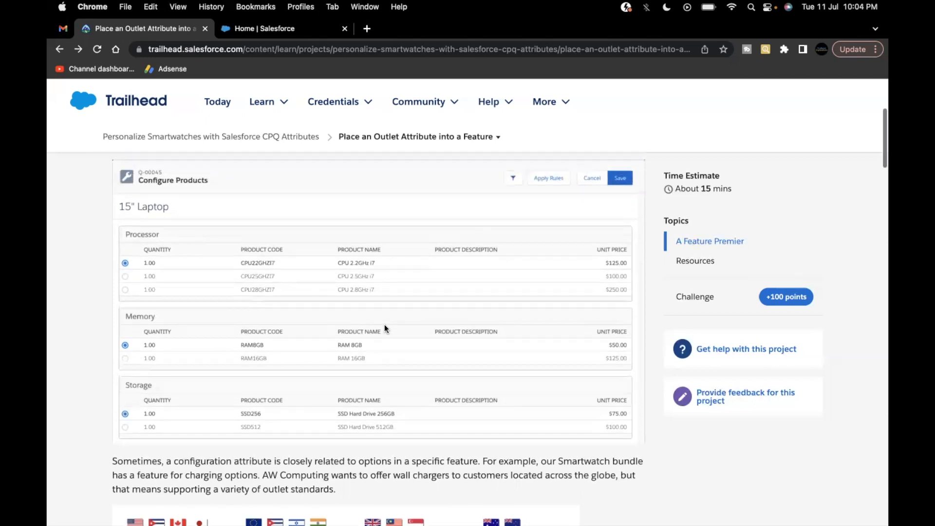
pyautogui.scroll(-5, 177, 203)
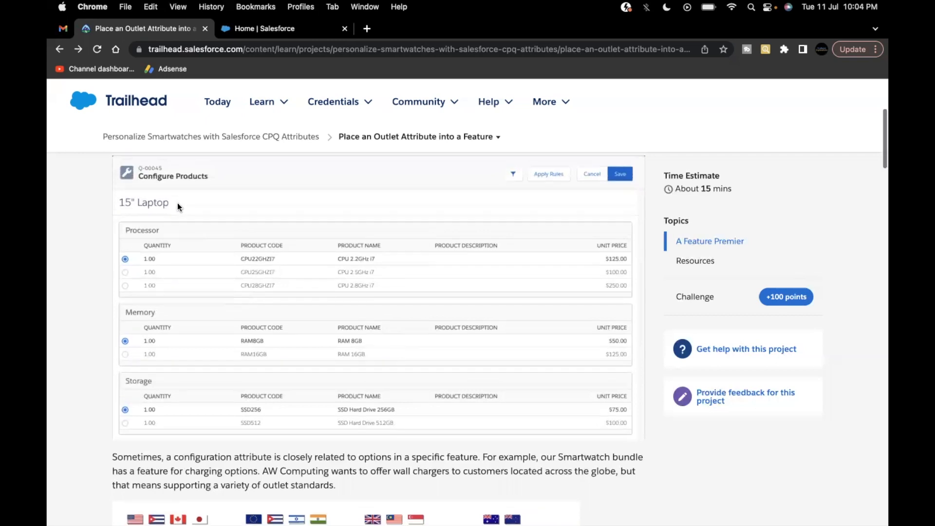
pyautogui.scroll(-8, 177, 203)
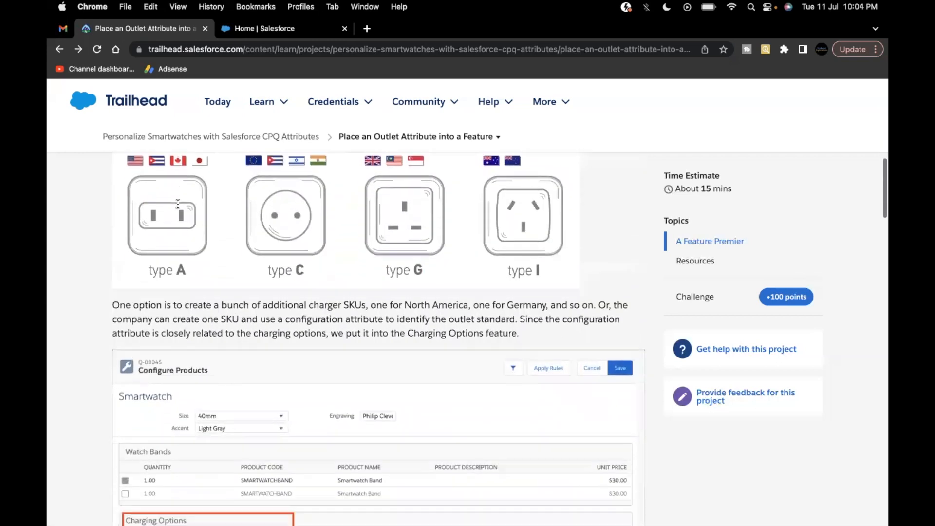
pyautogui.scroll(2, 177, 203)
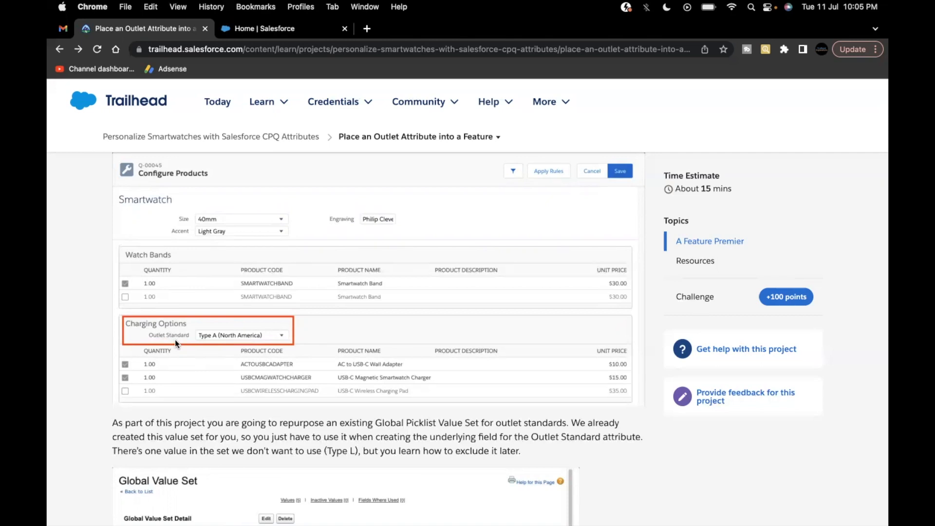
pyautogui.scroll(-3, 174, 340)
pyautogui.scroll(-5, 174, 343)
pyautogui.scroll(-5, 174, 340)
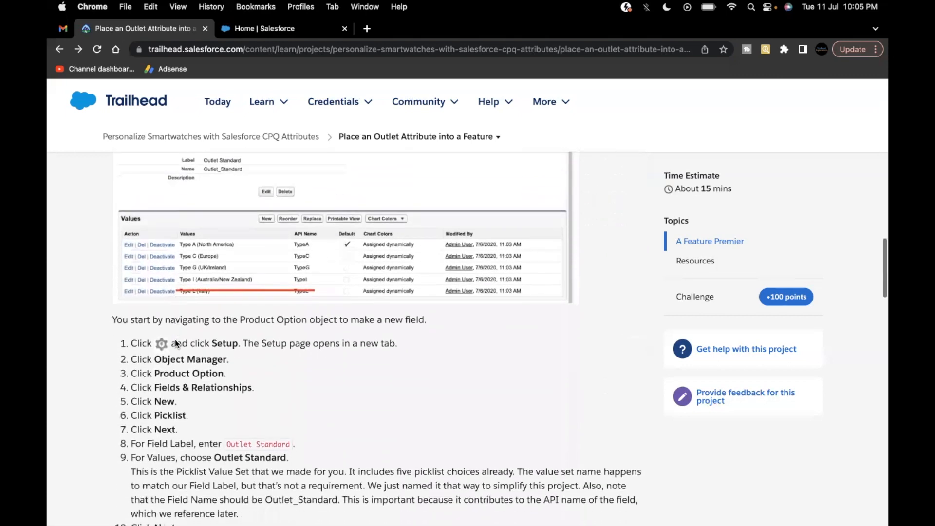
pyautogui.scroll(-1, 175, 344)
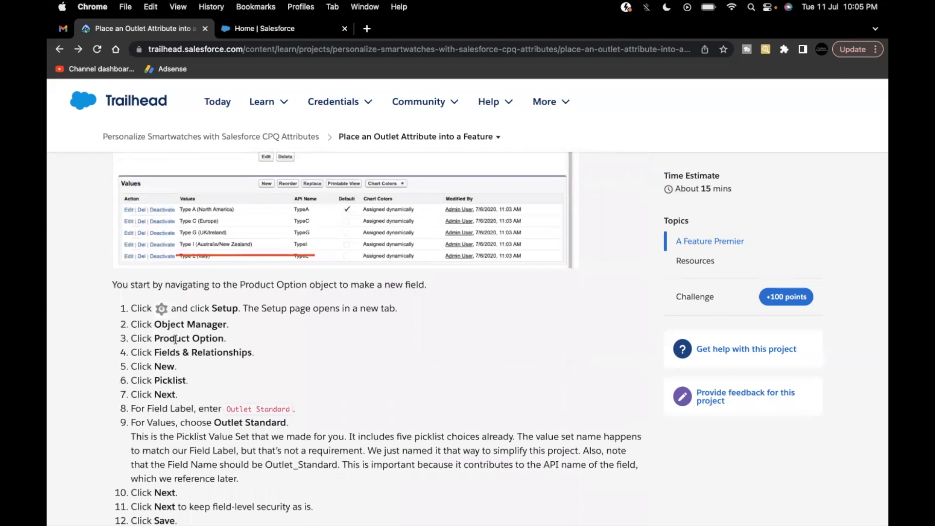
pyautogui.scroll(-2, 175, 339)
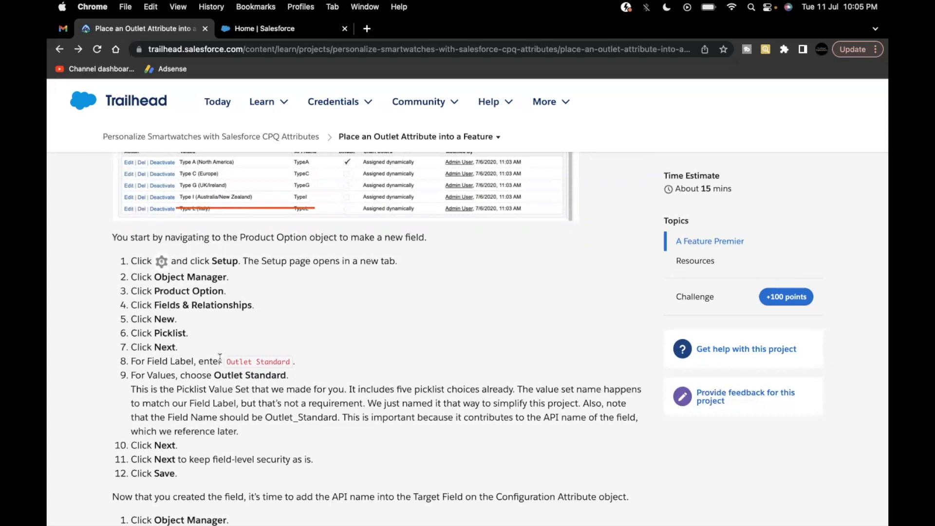
pyautogui.moveTo(225, 361); pyautogui.dragTo(253, 360)
pyautogui.click(253, 360)
# In Salesforce Setup, find the Product Option object in Object Manager and start a new custom field on it
pyautogui.click(290, 32)
pyautogui.click(200, 120)
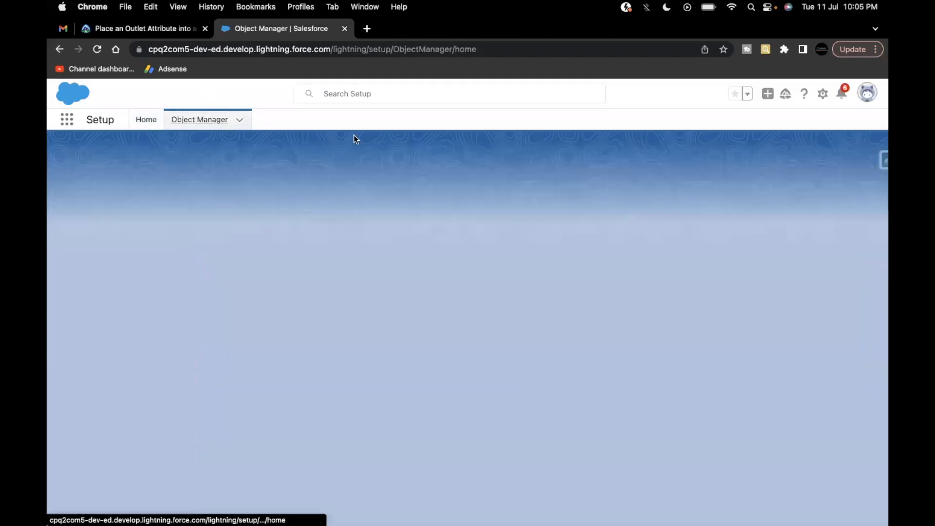
pyautogui.click(666, 161)
pyautogui.write('produ')
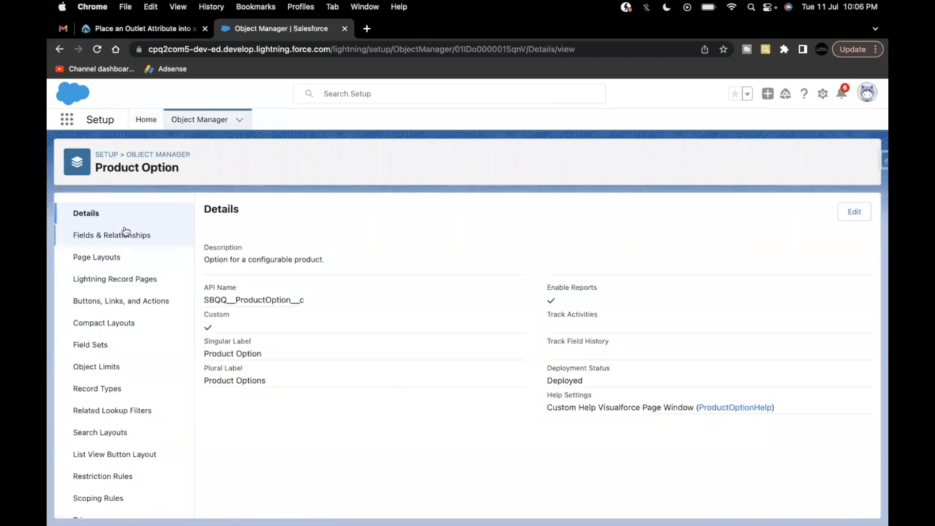
pyautogui.click(125, 234)
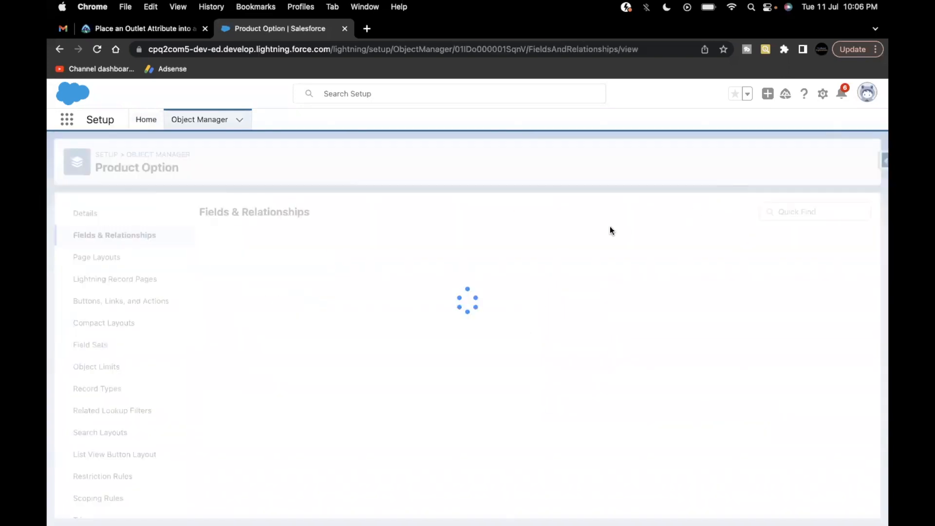
pyautogui.click(603, 213)
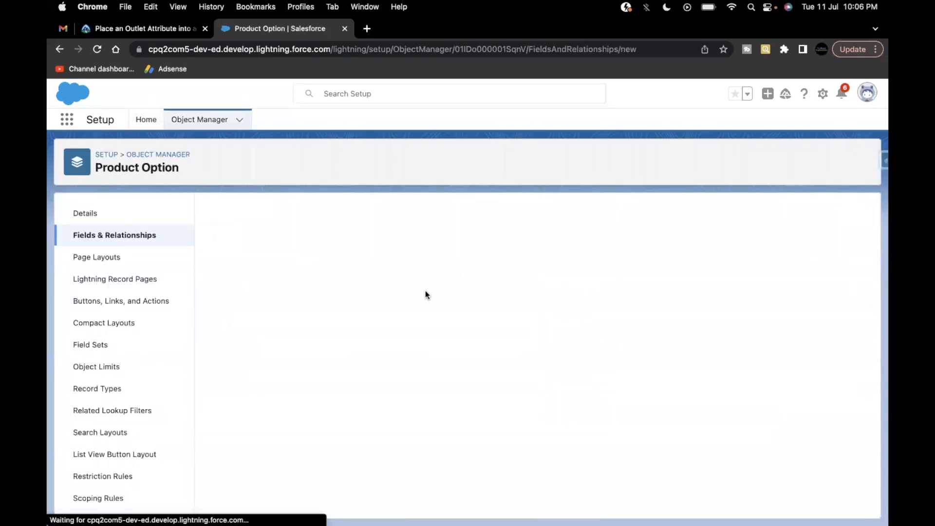
# Copy the field label "Outlet Standard" from the Trailhead instructions and return to the new field setup in Salesforce
pyautogui.click(139, 30)
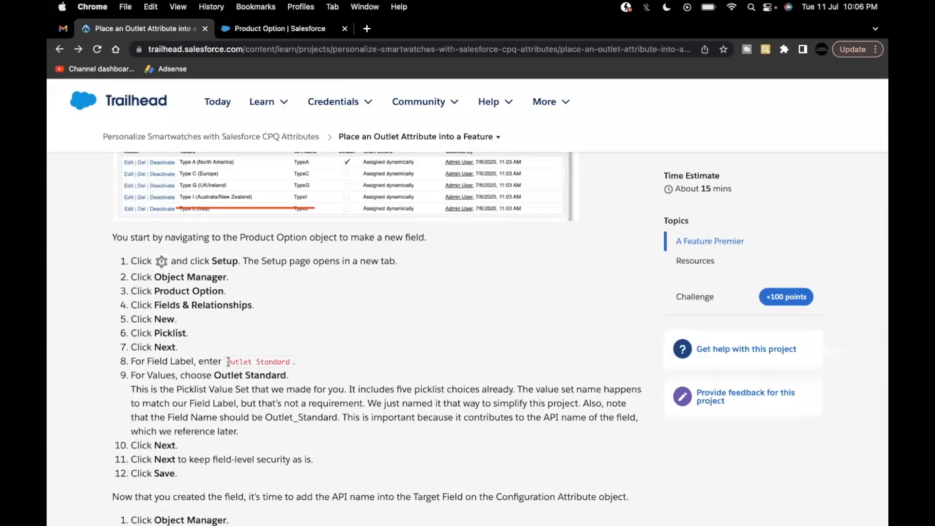
pyautogui.moveTo(226, 361); pyautogui.dragTo(290, 362)
pyautogui.press('super+c')
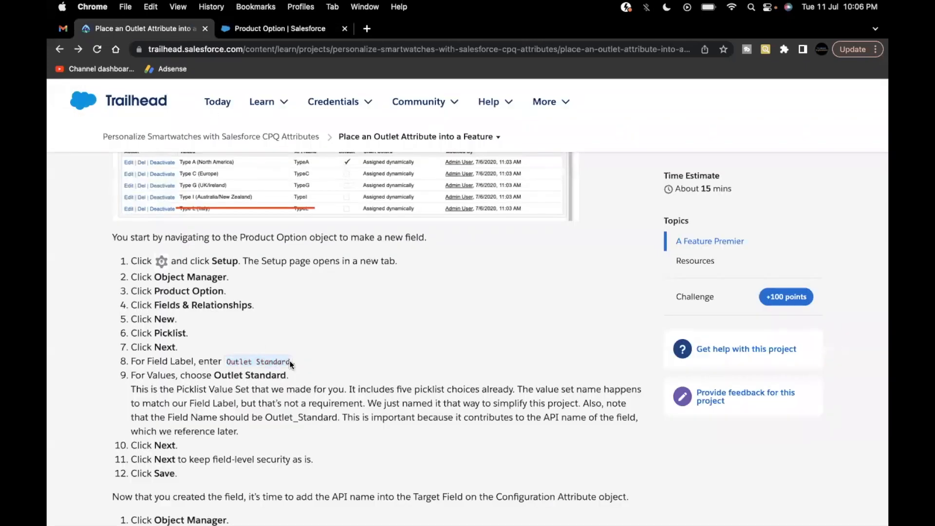
pyautogui.click(318, 29)
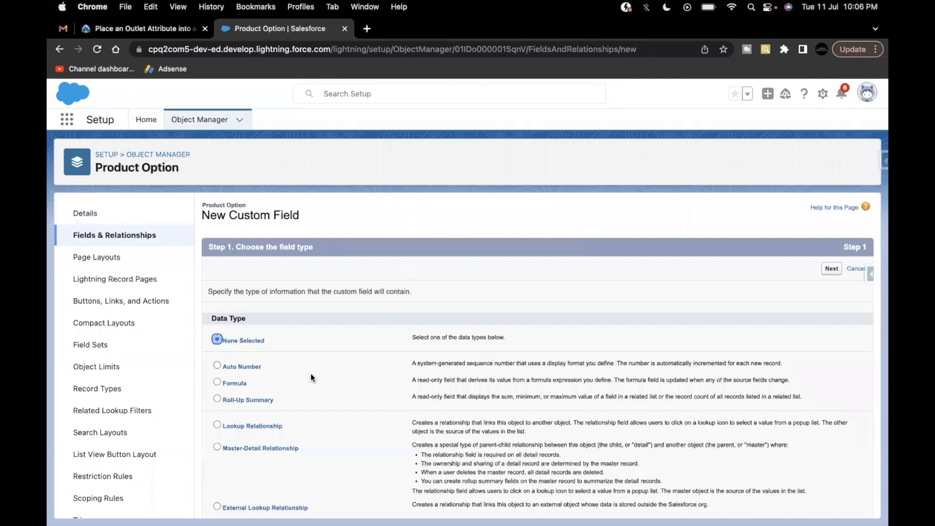
# Choose Picklist as the data type of the new Product Option field and continue to its details
pyautogui.scroll(-6, 312, 378)
pyautogui.click(238, 406)
pyautogui.scroll(6, 399, 336)
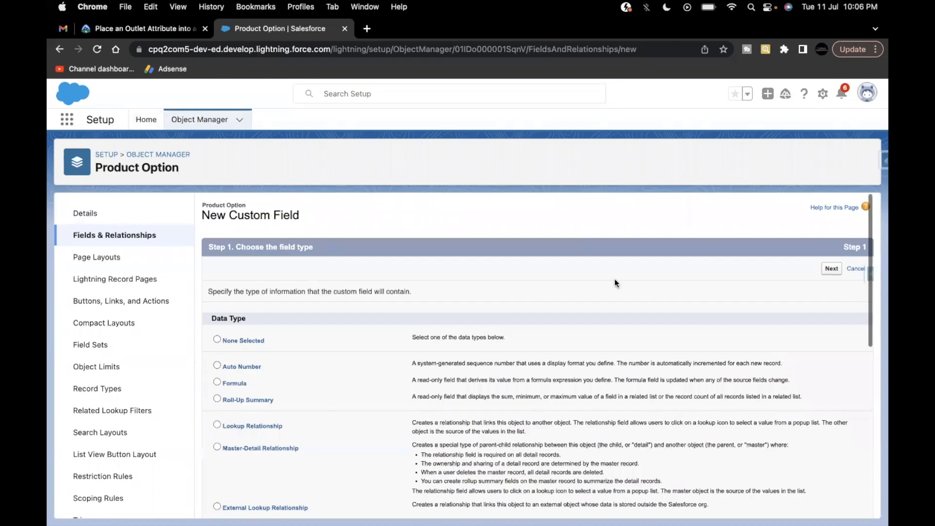
pyautogui.click(830, 268)
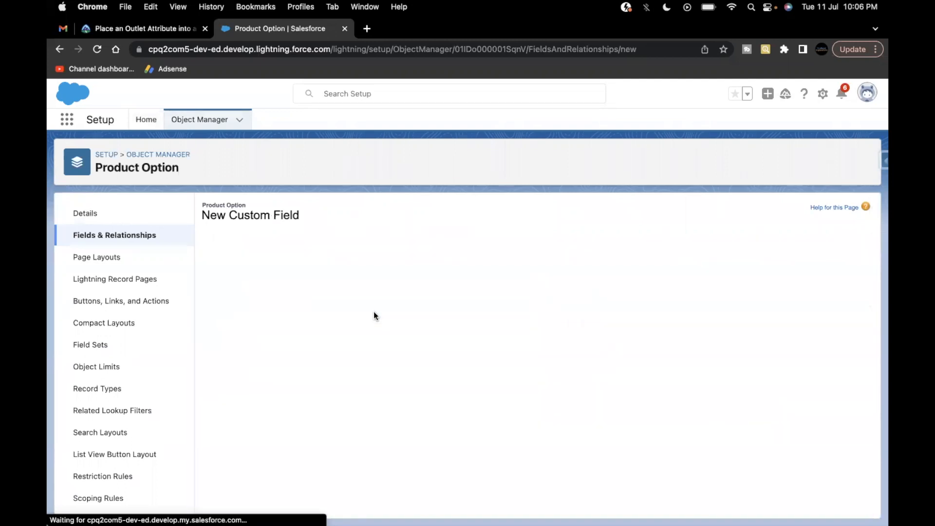
# Label the field "Outlet Standard" and assign it the Outlet Standard global picklist value set
pyautogui.click(387, 293)
pyautogui.press('super+v')
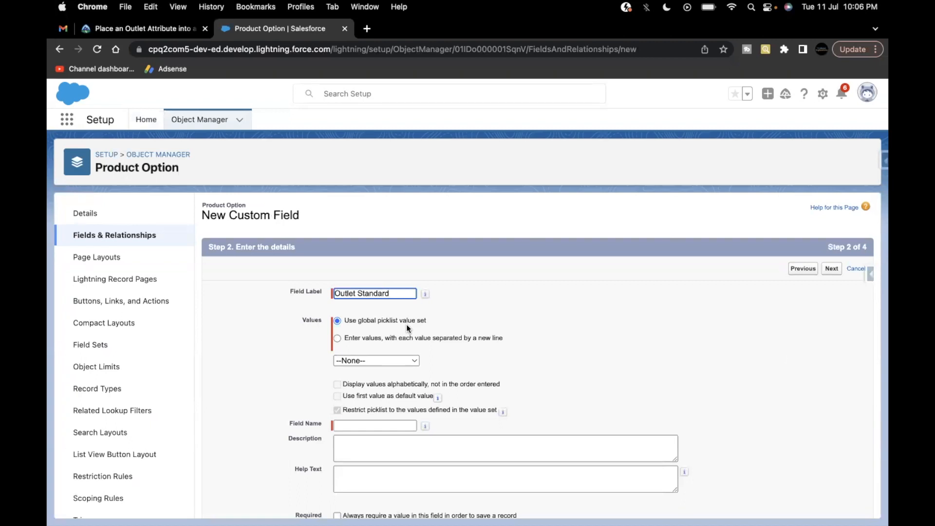
pyautogui.click(399, 362)
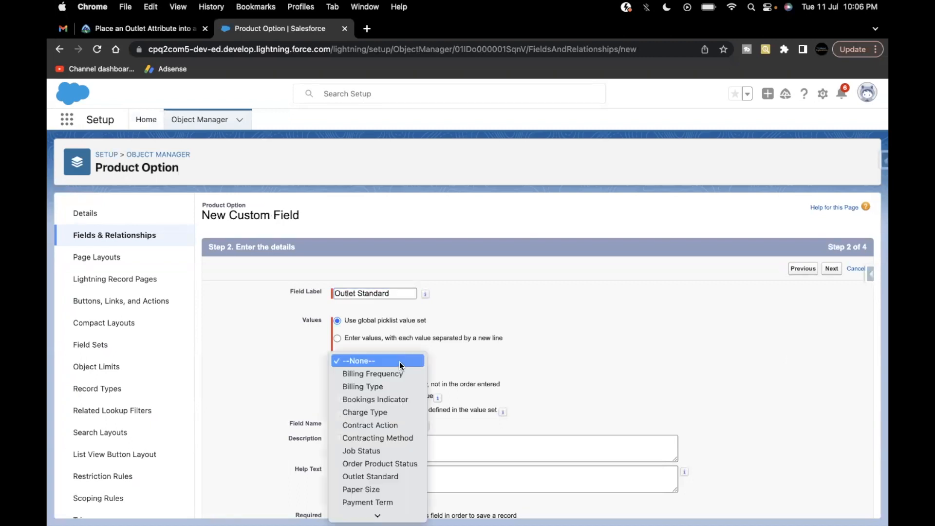
pyautogui.scroll(-3, 393, 396)
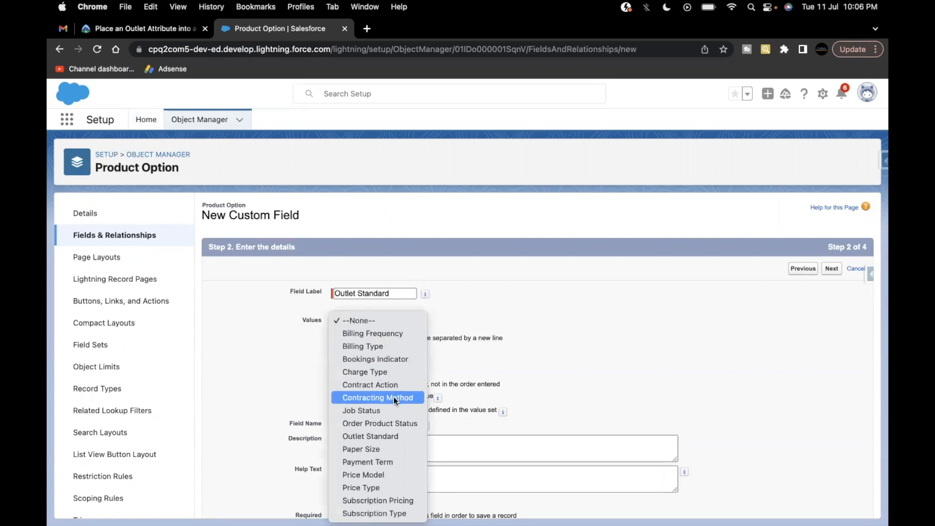
pyautogui.click(379, 437)
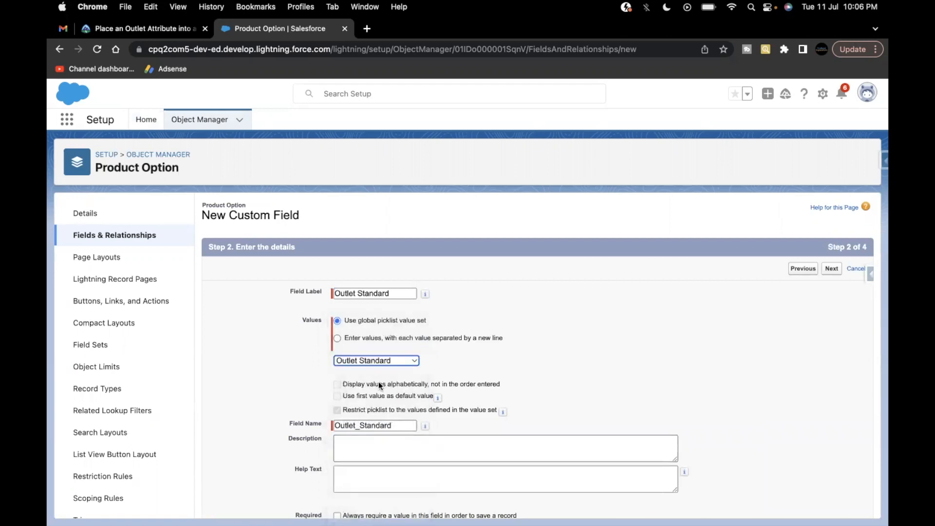
# Continue through the remaining field setup with the default field-level security and save the new field
pyautogui.scroll(-3, 381, 424)
pyautogui.scroll(-2, 381, 424)
pyautogui.click(831, 505)
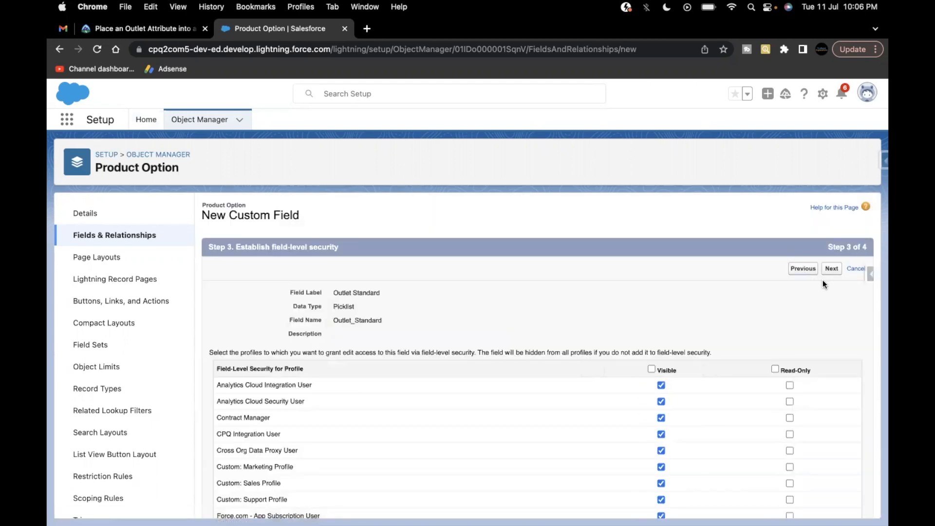
pyautogui.click(831, 273)
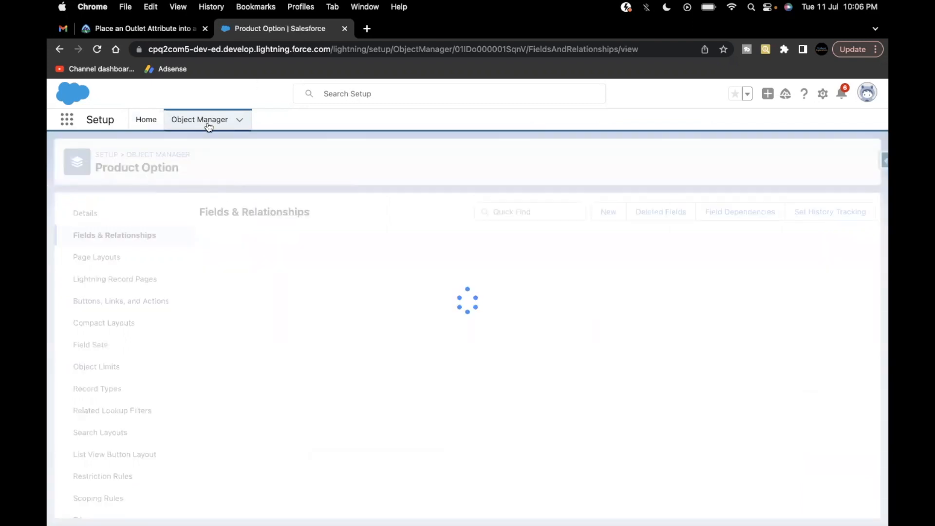
# Open Object Manager in a separate browser tab, keeping the Product Option fields open in the original one
pyautogui.rightClick(208, 122)
pyautogui.press('Return')
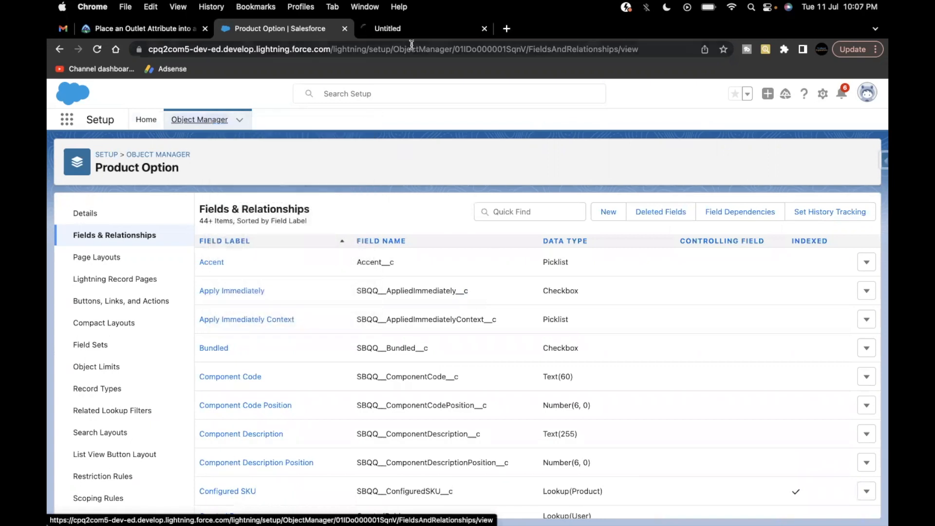
pyautogui.click(396, 30)
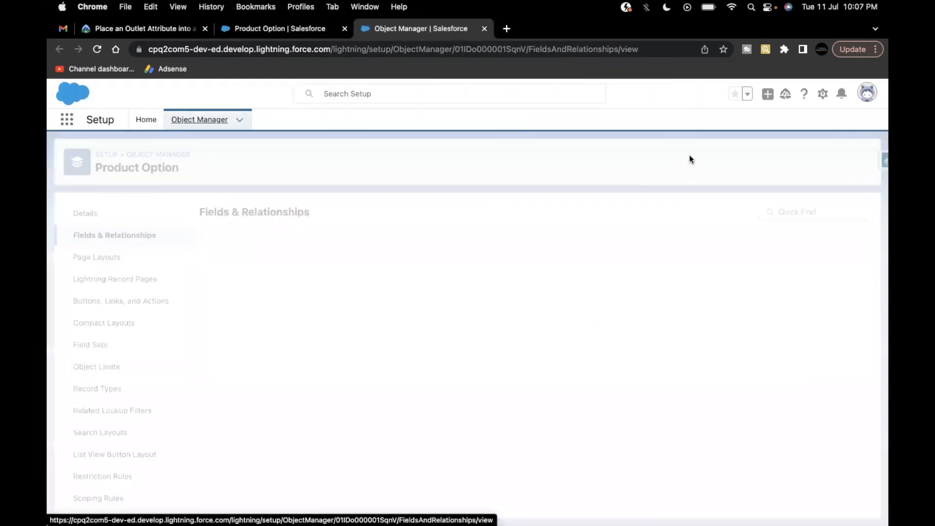
pyautogui.click(211, 120)
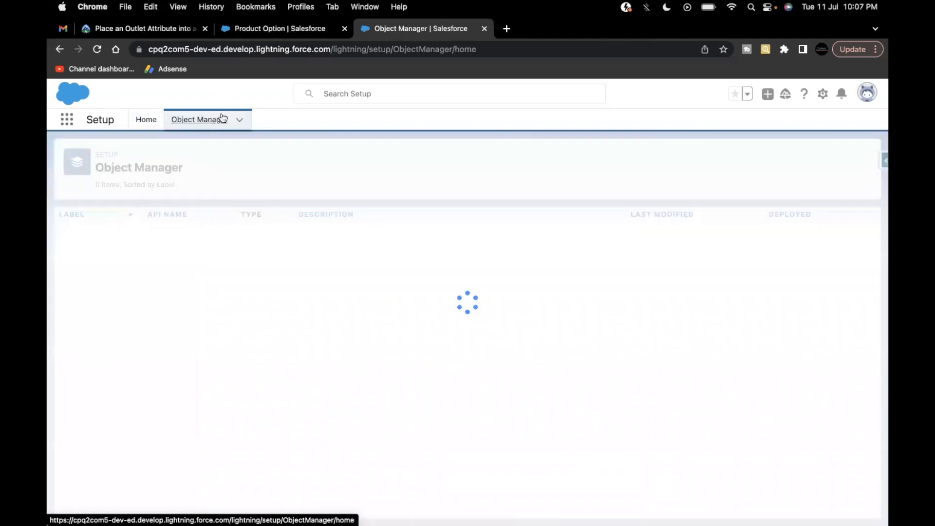
# Find the Configuration Attribute object by searching for "confi" and open its Target Field definition
pyautogui.write('confi')
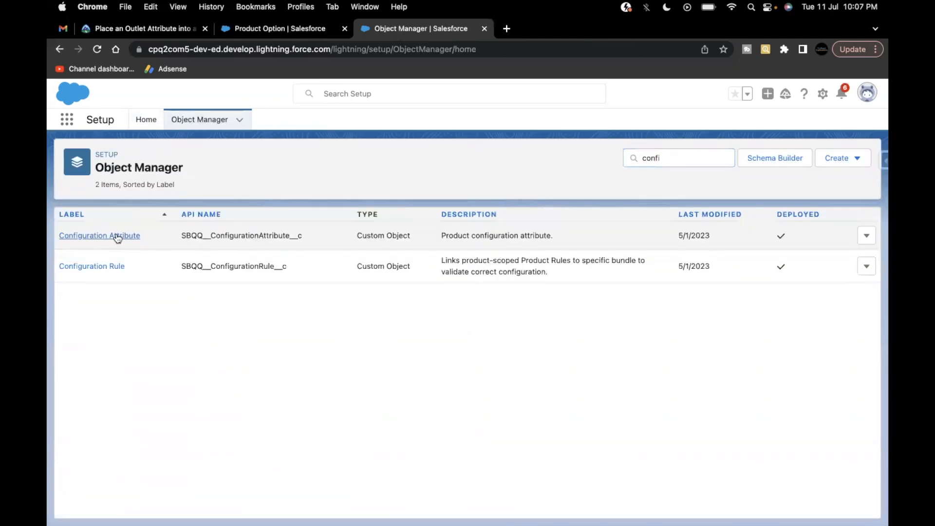
pyautogui.click(139, 236)
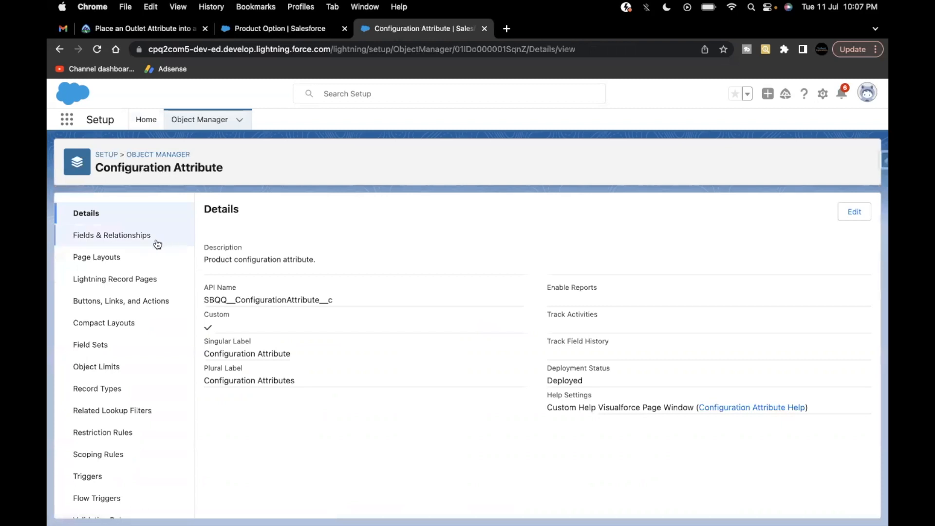
pyautogui.click(155, 239)
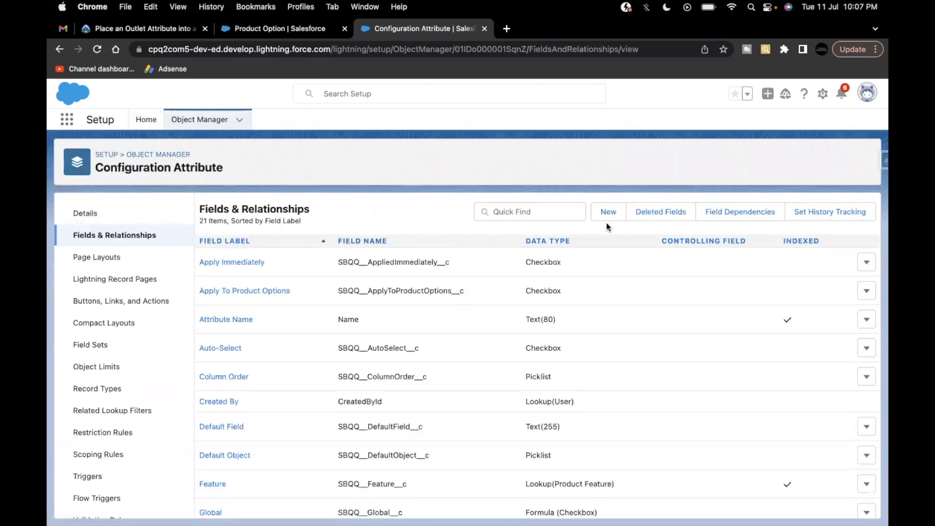
pyautogui.scroll(-5, 438, 302)
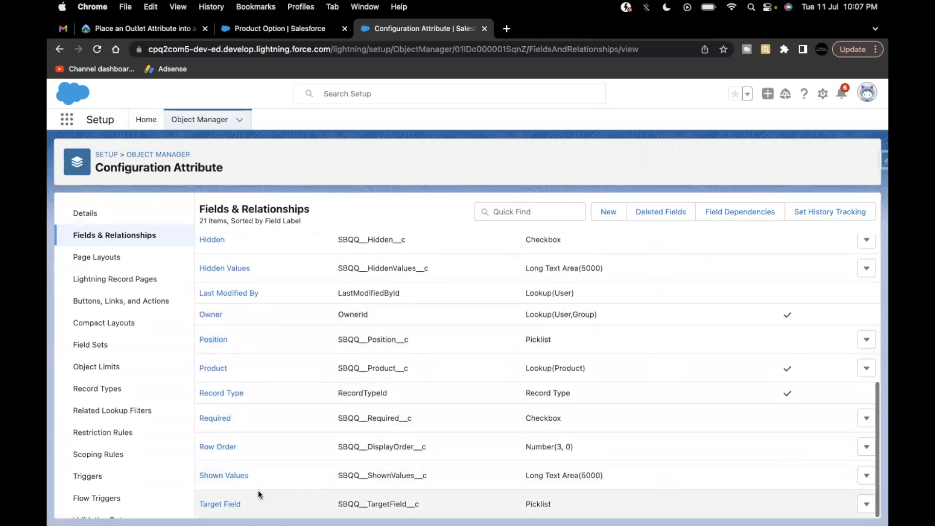
pyautogui.click(232, 507)
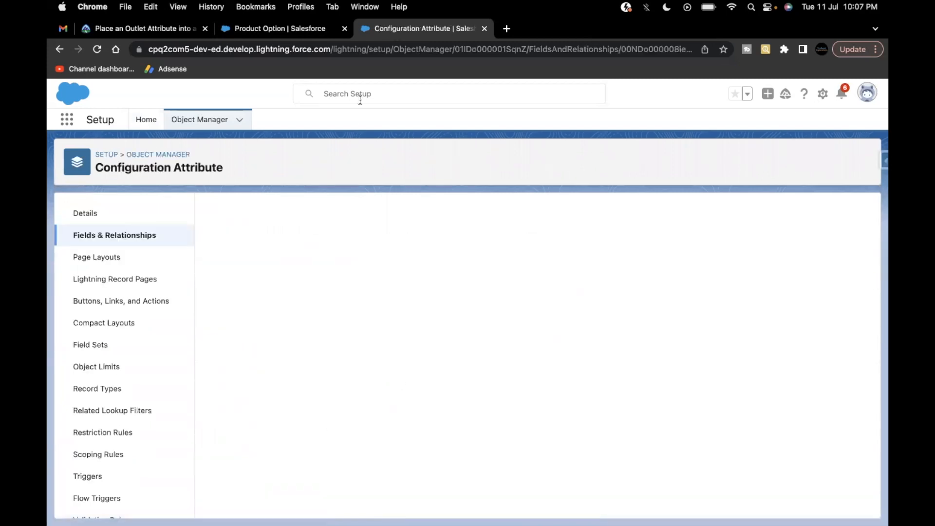
# Search the Product Option fields for "out" and copy the field name Outlet_Standard__c
pyautogui.click(306, 28)
pyautogui.click(528, 212)
pyautogui.write('out')
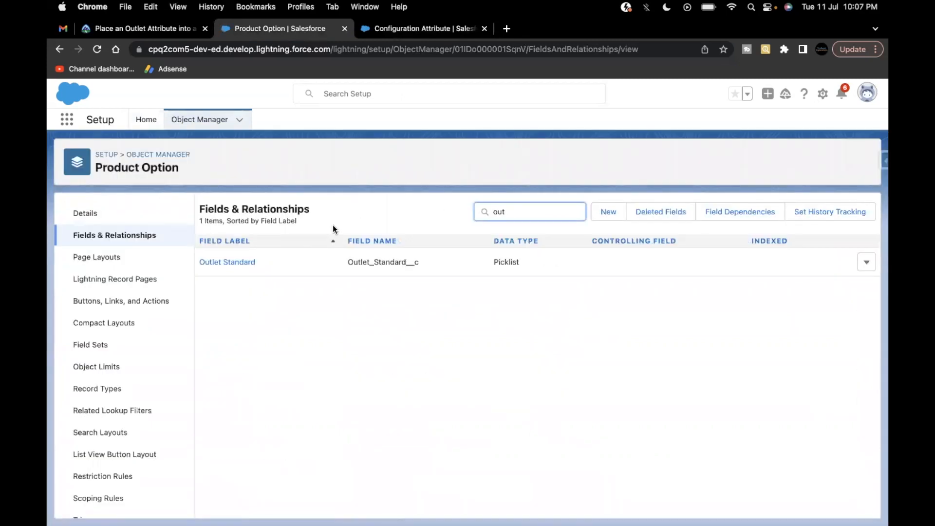
pyautogui.doubleClick(361, 263)
pyautogui.press('super+c')
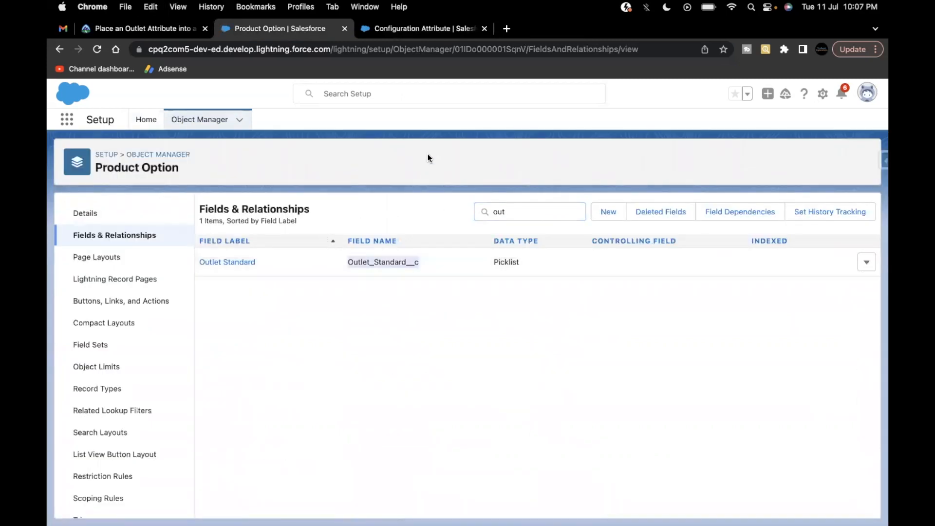
# Add Outlet_Standard__c as a picklist value of Configuration Attribute's Target Field for all record types and save it
pyautogui.click(435, 37)
pyautogui.scroll(-10, 347, 358)
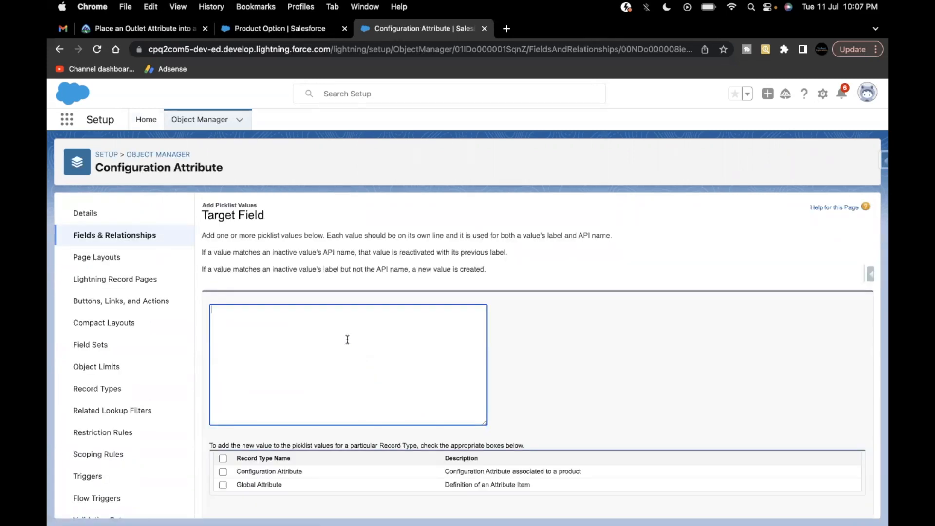
pyautogui.press('super+v')
pyautogui.click(223, 458)
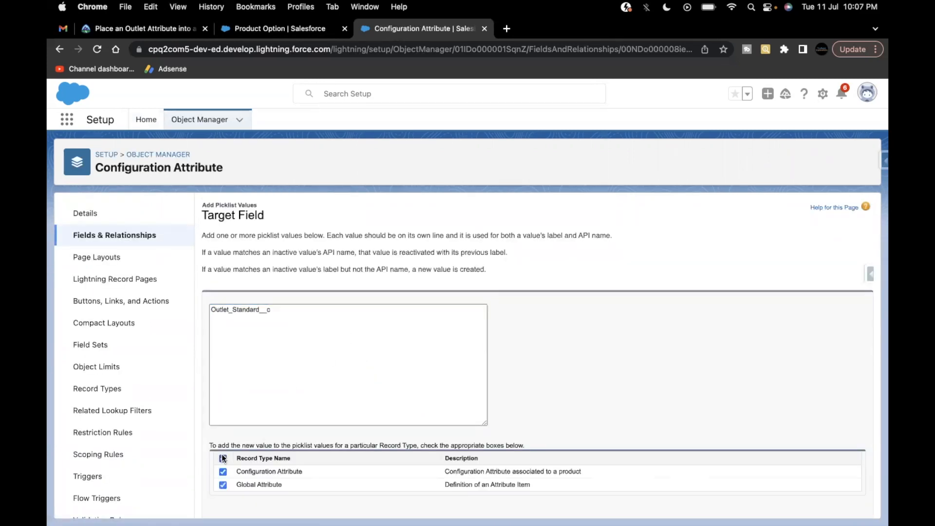
pyautogui.scroll(-1, 558, 384)
pyautogui.click(414, 503)
# Review the configuration attribute instructions in Trailhead and copy the attribute name Outlet Standard
pyautogui.click(155, 29)
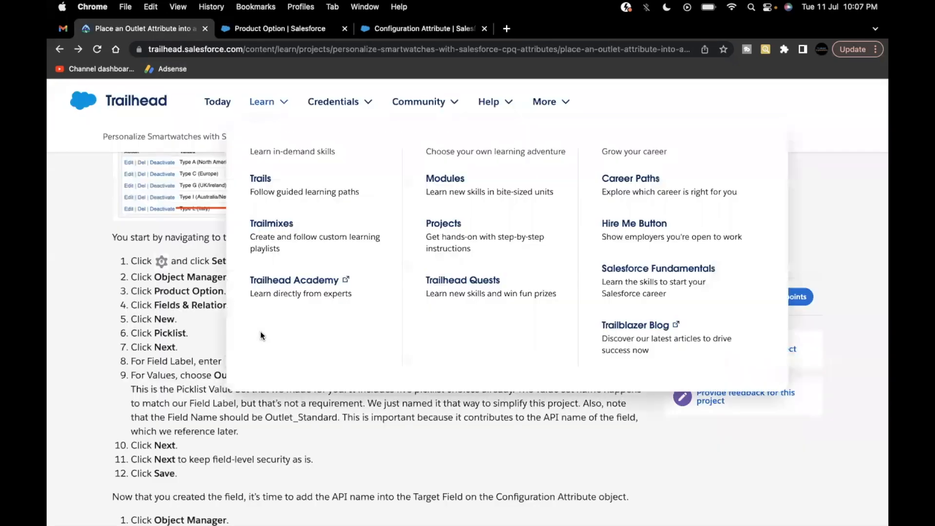
pyautogui.scroll(-5, 202, 394)
pyautogui.scroll(-5, 202, 394)
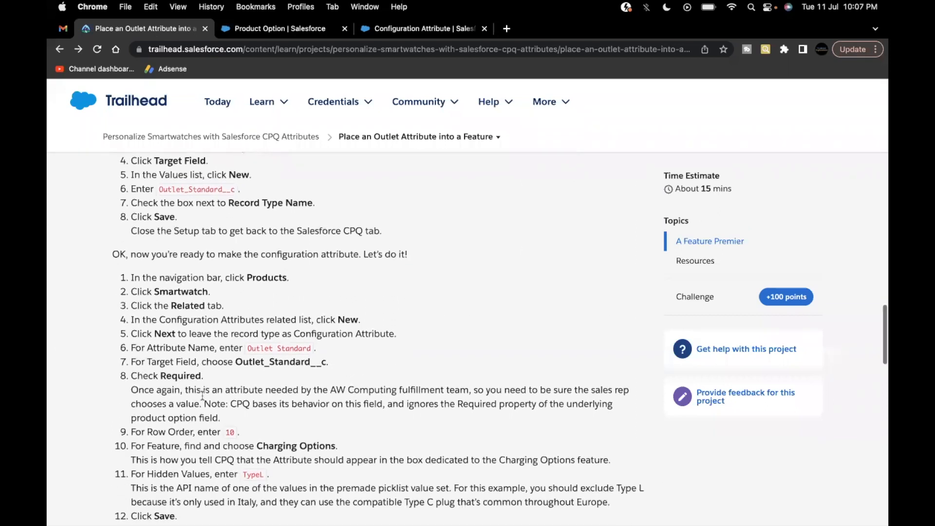
pyautogui.scroll(-2, 202, 395)
pyautogui.moveTo(155, 269); pyautogui.dragTo(202, 268)
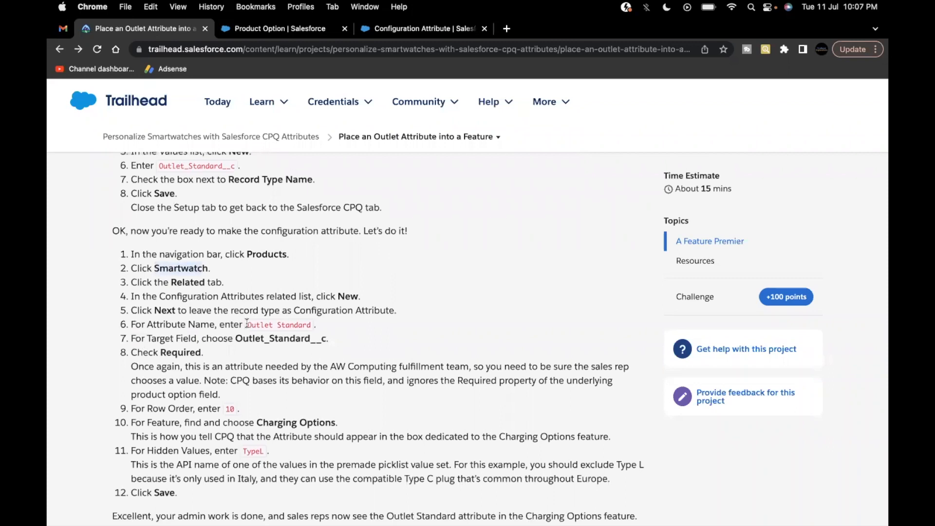
pyautogui.moveTo(246, 324); pyautogui.dragTo(303, 321)
pyautogui.press('super+c')
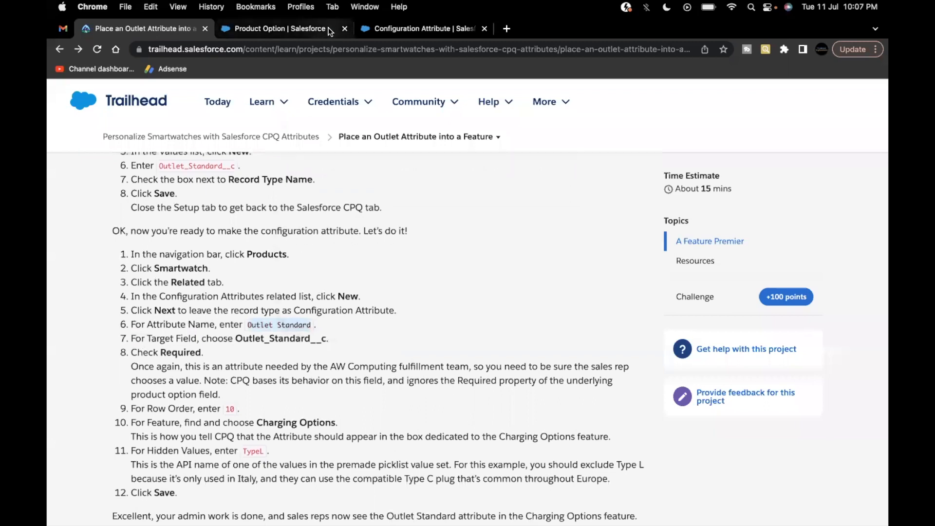
# Check the Target Field definition on Configuration Attribute for the Outlet_Standard__c value
pyautogui.click(370, 28)
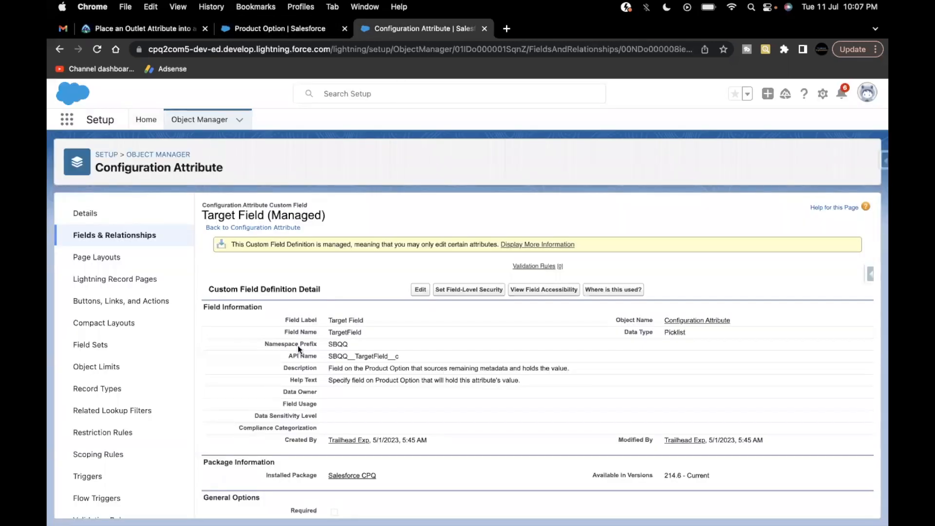
pyautogui.scroll(-10, 297, 346)
pyautogui.moveTo(292, 444); pyautogui.dragTo(353, 442)
pyautogui.scroll(10, 352, 442)
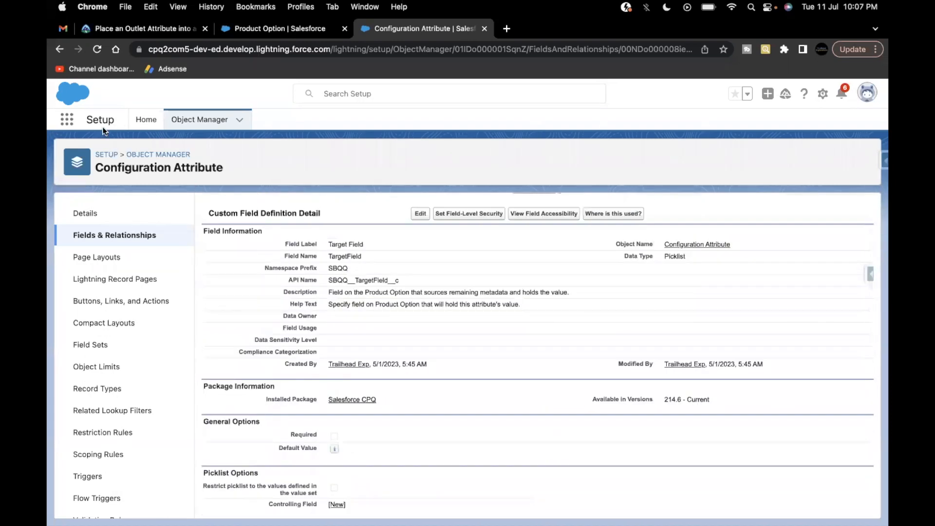
# Open the Salesforce CPQ app in a separate browser tab and go to the Smartwatch product record
pyautogui.click(65, 121)
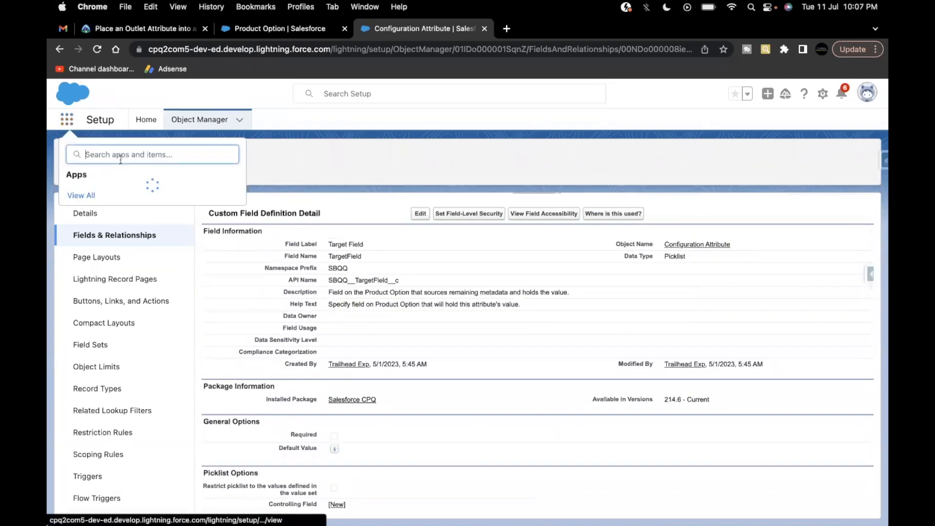
pyautogui.rightClick(115, 195)
pyautogui.click(145, 195)
pyautogui.click(517, 34)
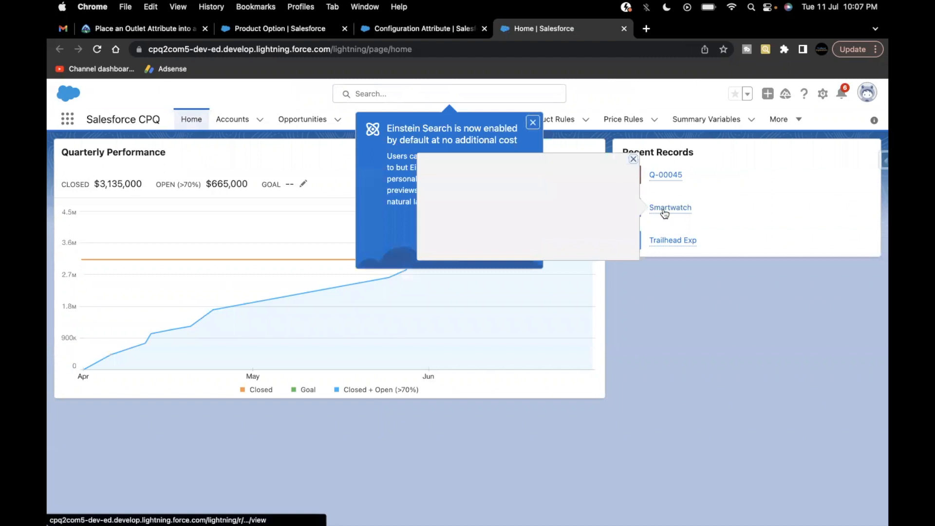
pyautogui.click(664, 209)
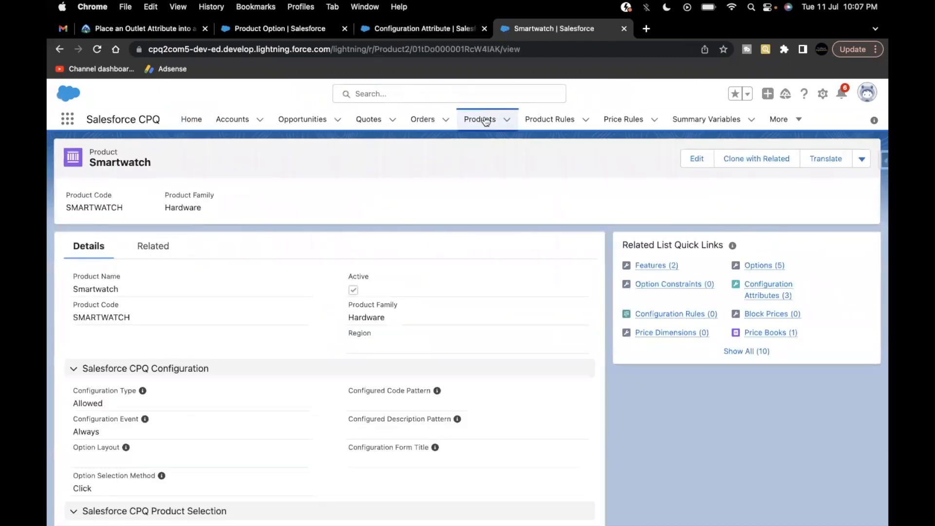
# Start a related record of type Configuration Attribute for Smartwatch and name it Outlet Standard
pyautogui.click(164, 248)
pyautogui.scroll(-4, 207, 325)
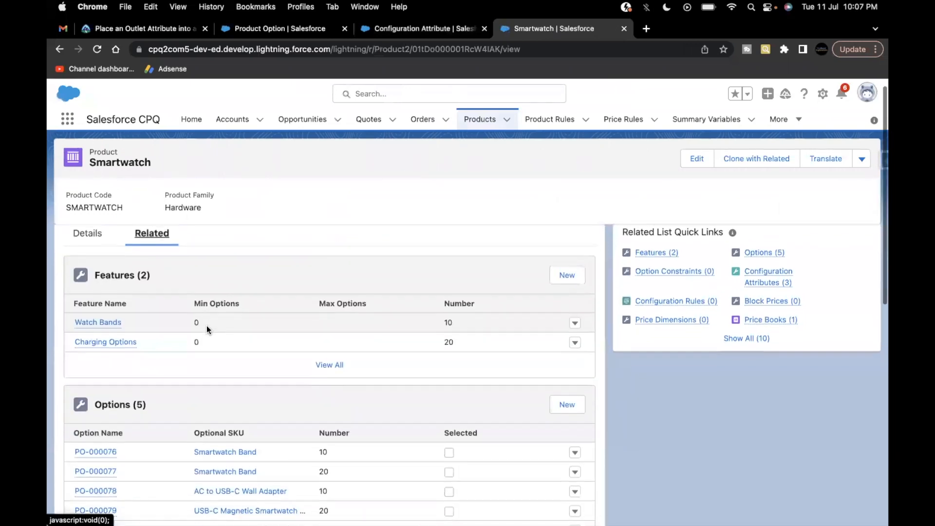
pyautogui.scroll(-5, 206, 325)
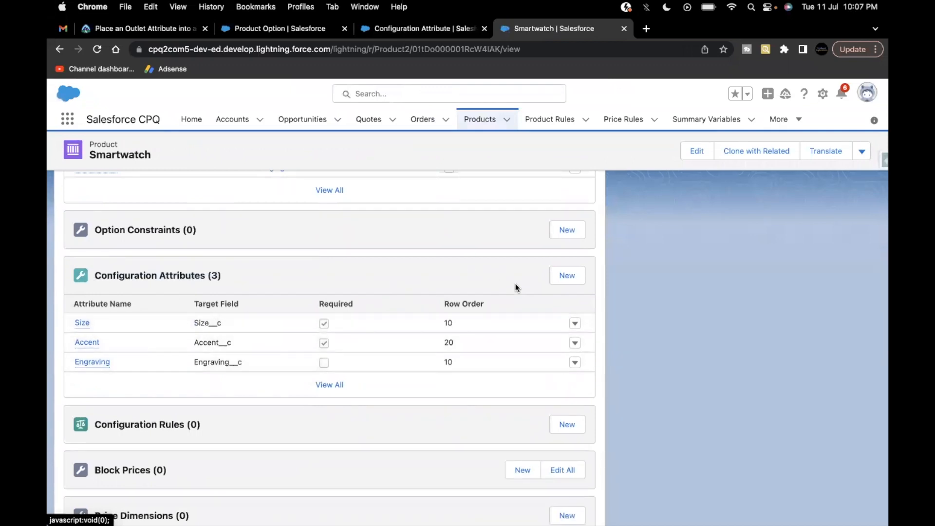
pyautogui.click(567, 277)
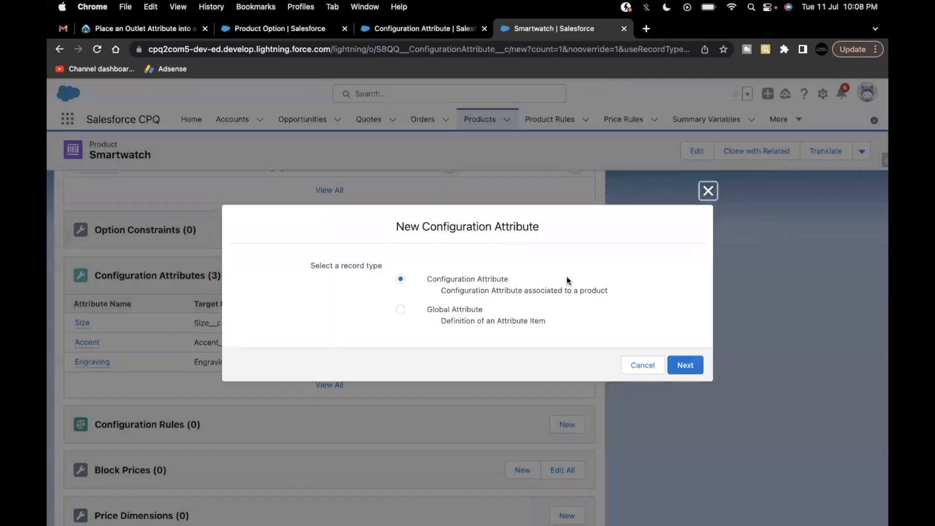
pyautogui.click(684, 365)
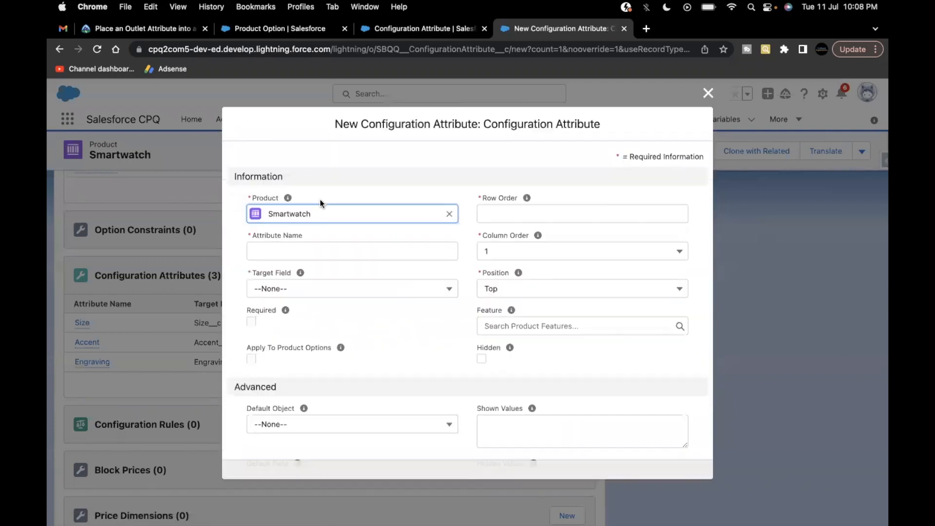
pyautogui.click(308, 248)
pyautogui.press('super+v')
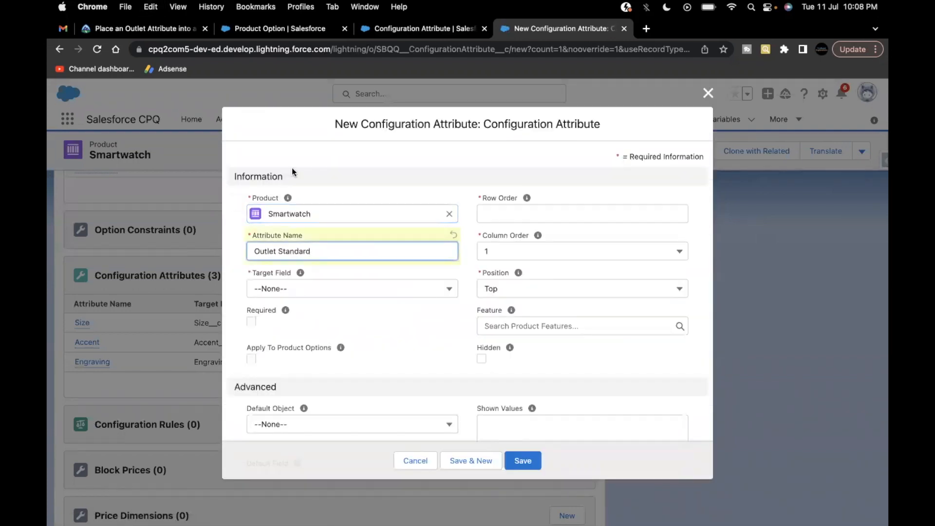
# Following the Trailhead instructions, mark the new attribute as required and set its target field to Outlet_Standard__c
pyautogui.click(186, 34)
pyautogui.scroll(-2, 221, 323)
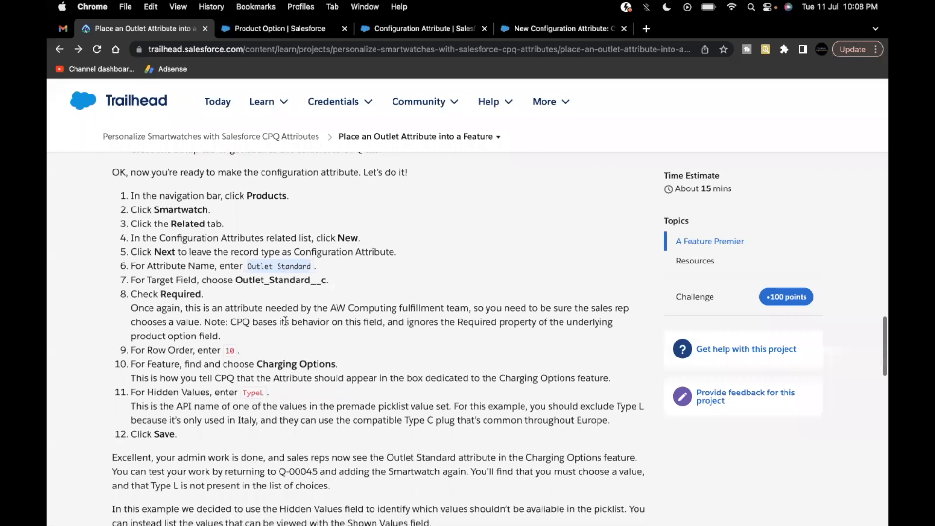
pyautogui.click(161, 293)
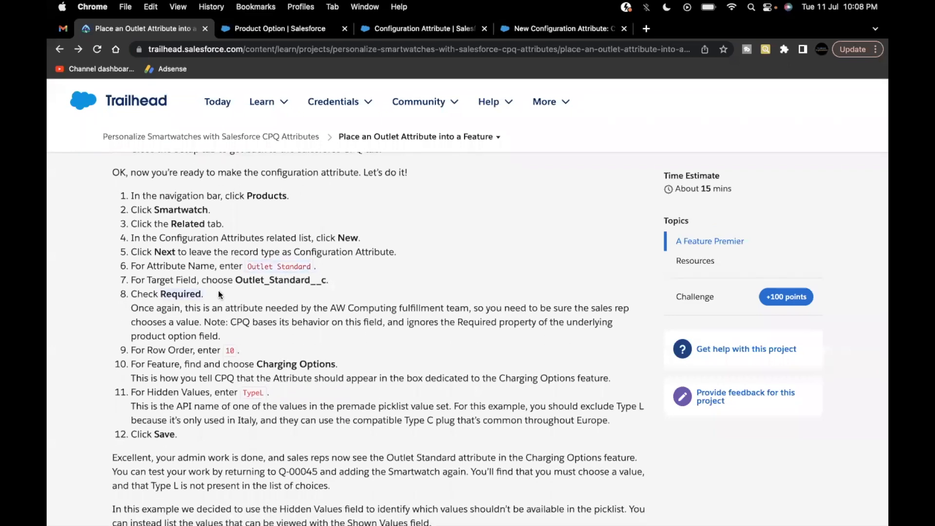
pyautogui.click(377, 28)
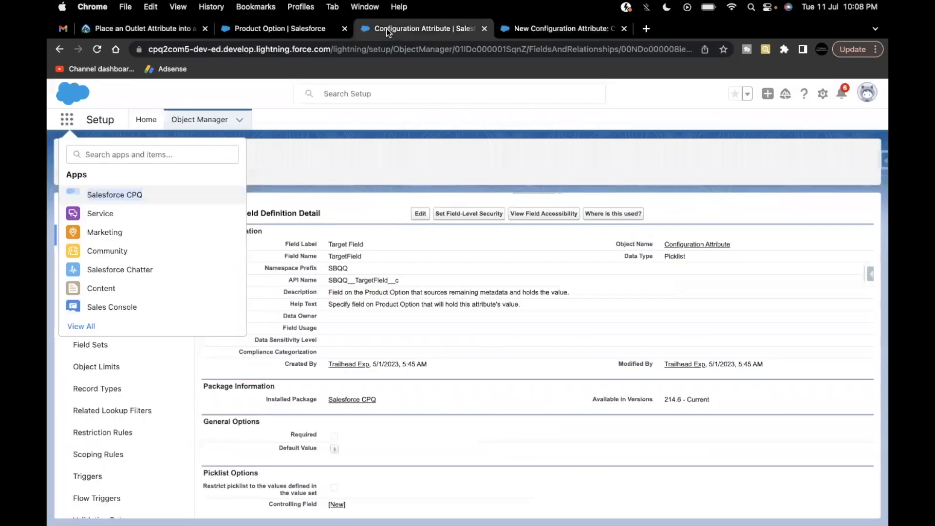
pyautogui.click(517, 29)
pyautogui.click(251, 321)
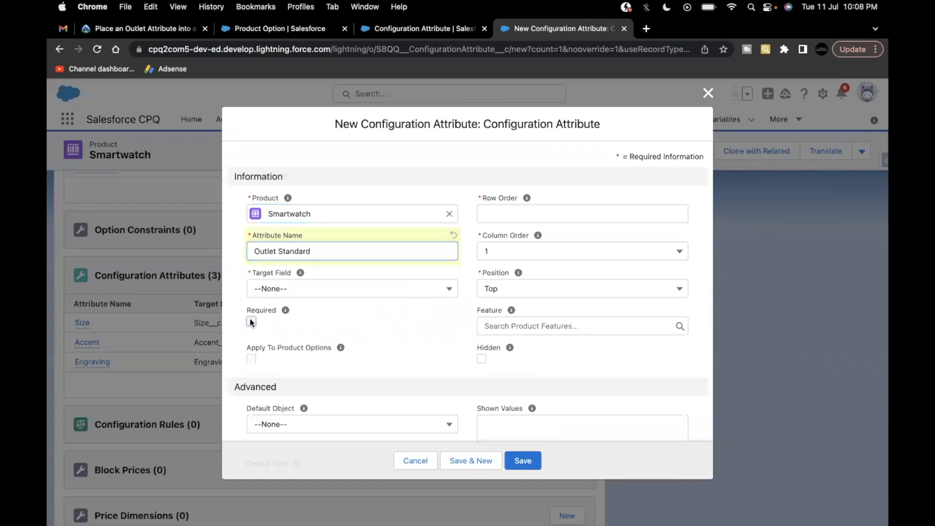
pyautogui.click(303, 289)
pyautogui.click(298, 448)
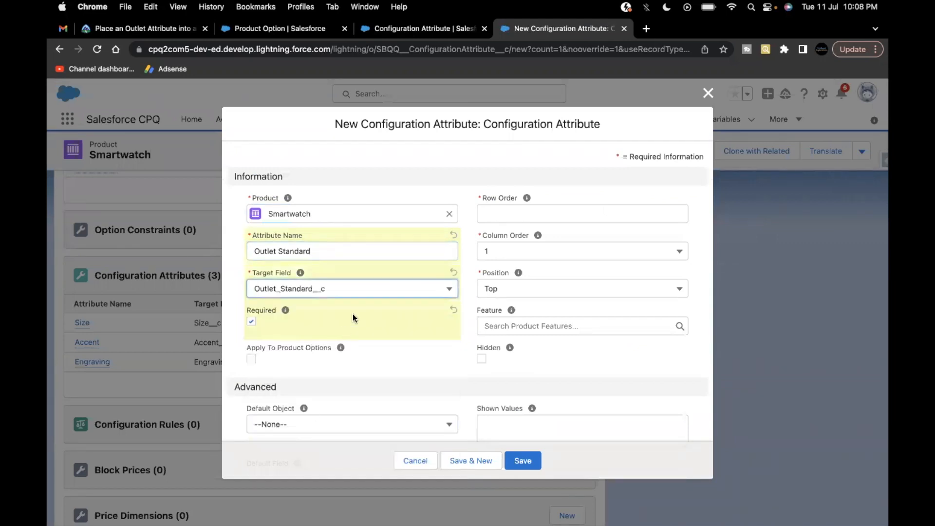
# Consult the Trailhead instructions and set the new attribute's row order to 10
pyautogui.scroll(-2, 353, 314)
pyautogui.scroll(2, 353, 313)
pyautogui.click(138, 36)
pyautogui.scroll(-3, 222, 275)
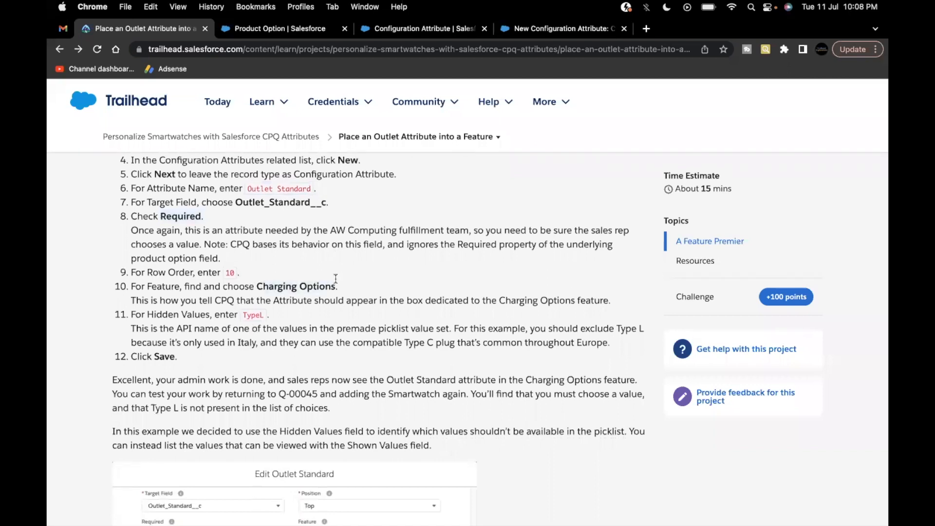
pyautogui.click(530, 30)
pyautogui.click(534, 215)
pyautogui.write('10')
# Search the product features for "Cha" and assign Charging Options as the attribute's feature
pyautogui.scroll(-1, 515, 272)
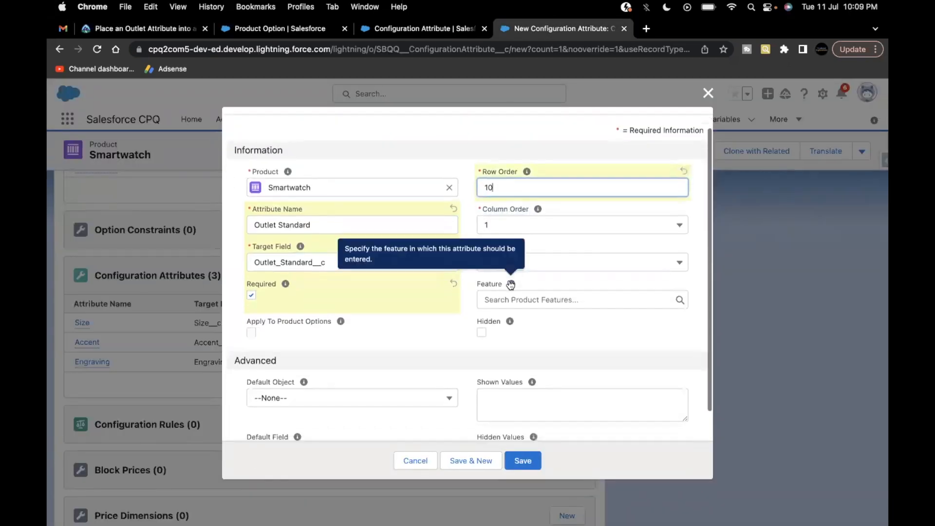
pyautogui.click(505, 294)
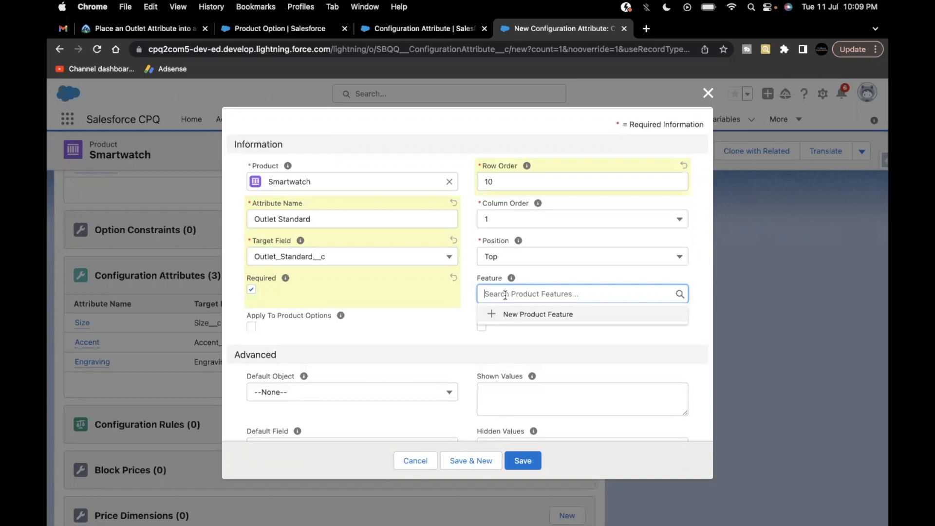
pyautogui.write('Cha')
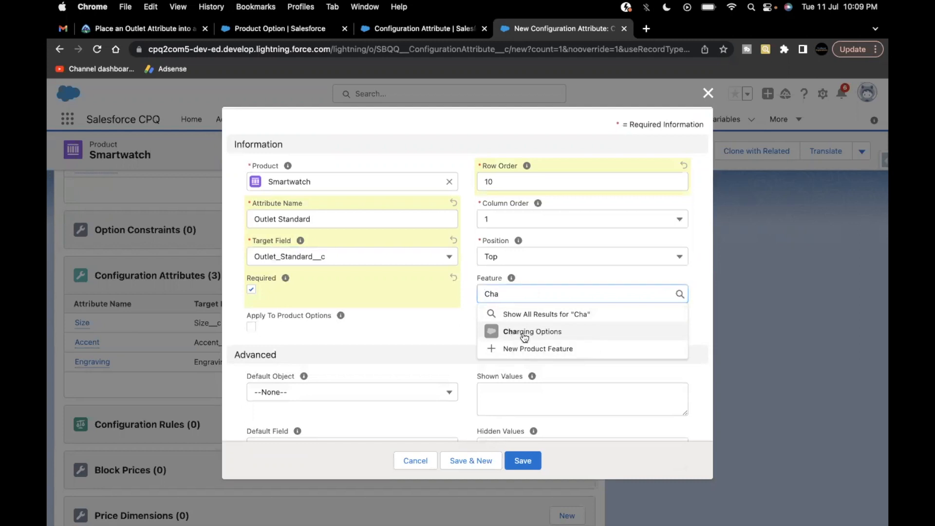
pyautogui.click(524, 335)
# Look up the required Hidden Values entry in the Trailhead instructions and highlight TypeL
pyautogui.scroll(-1, 545, 319)
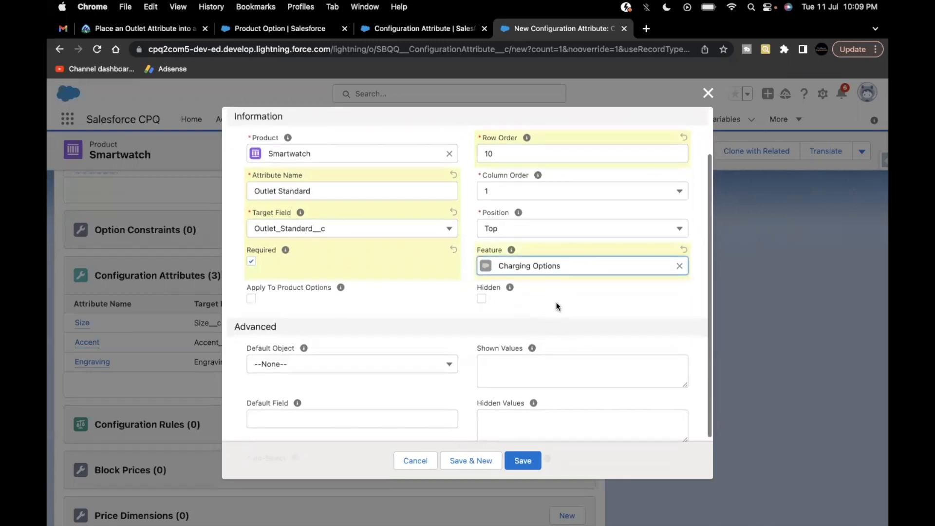
pyautogui.scroll(-1, 412, 326)
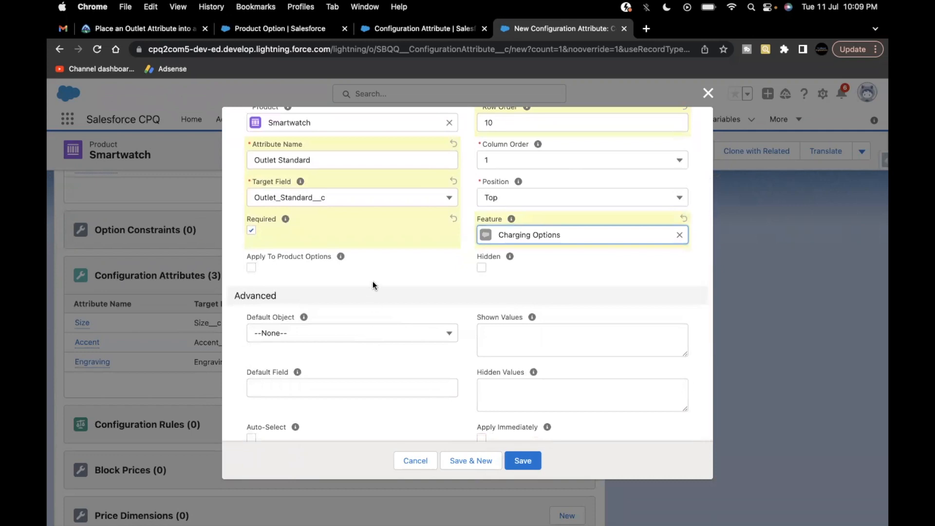
pyautogui.click(142, 28)
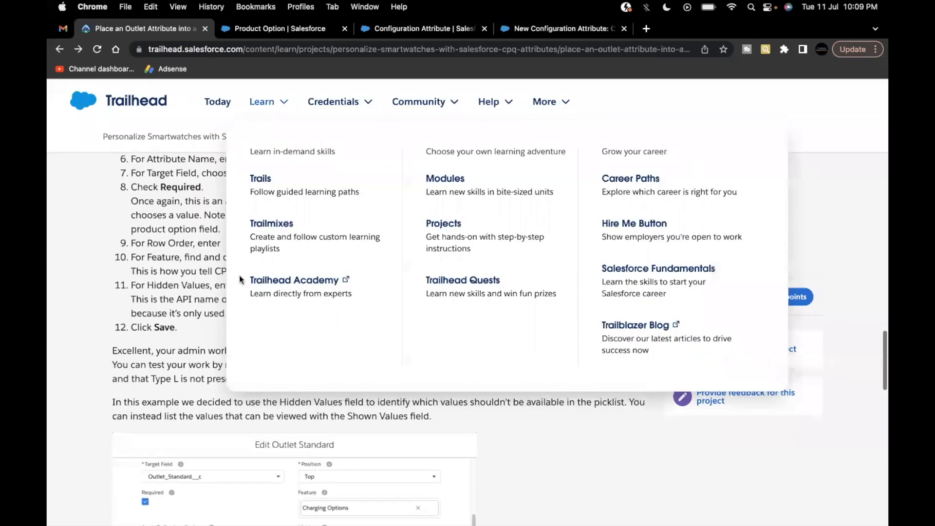
pyautogui.scroll(-1, 236, 305)
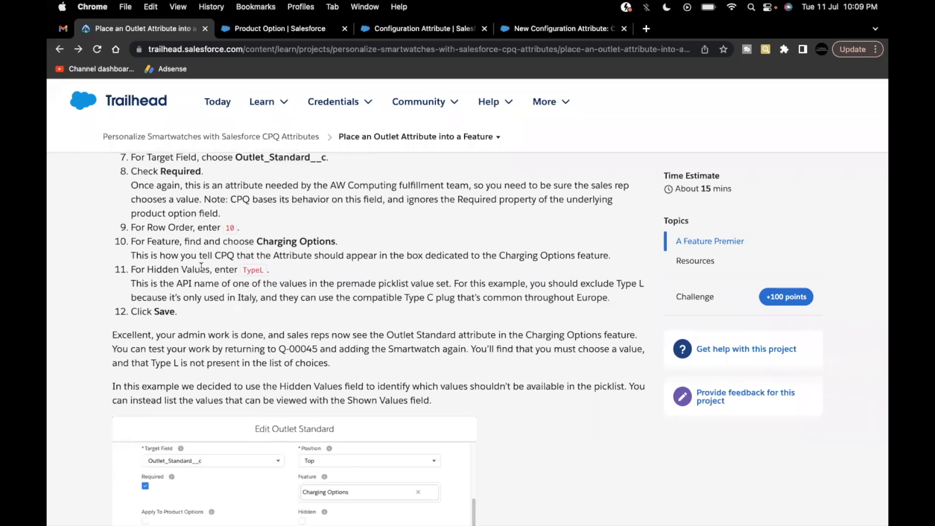
pyautogui.moveTo(242, 269); pyautogui.dragTo(261, 270)
pyautogui.scroll(1, 262, 269)
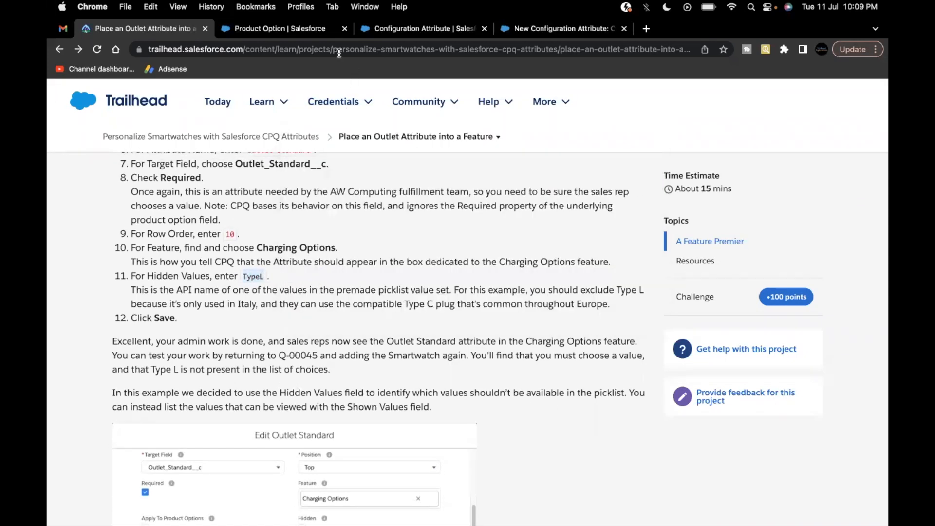
# Examine the Type L (Italy) value of Product Option's Outlet Standard field and return to the new configuration attribute form
pyautogui.click(301, 35)
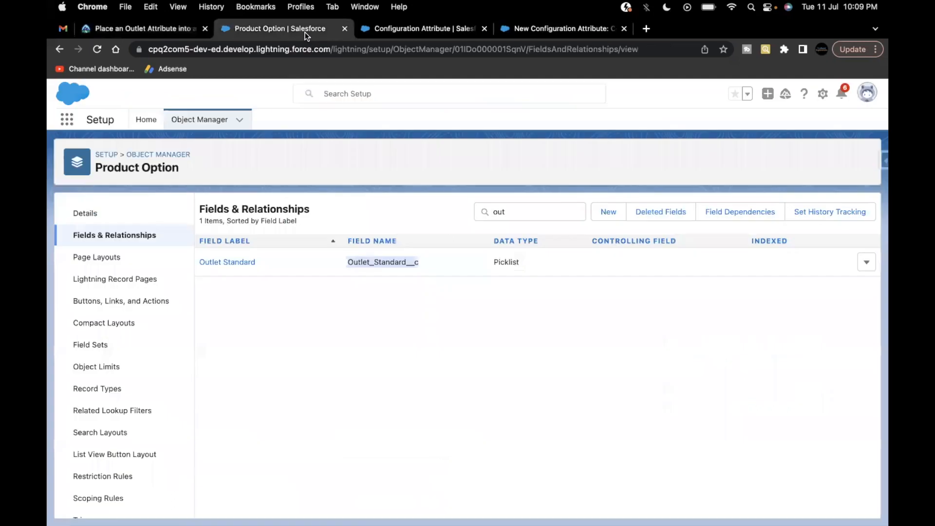
pyautogui.click(226, 263)
pyautogui.scroll(-10, 337, 320)
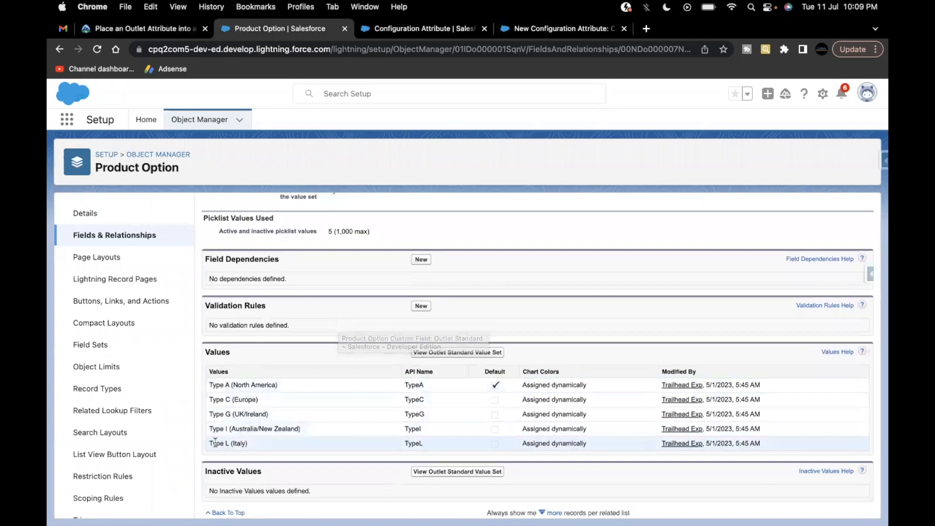
pyautogui.click(250, 442)
pyautogui.moveTo(247, 443); pyautogui.dragTo(215, 441)
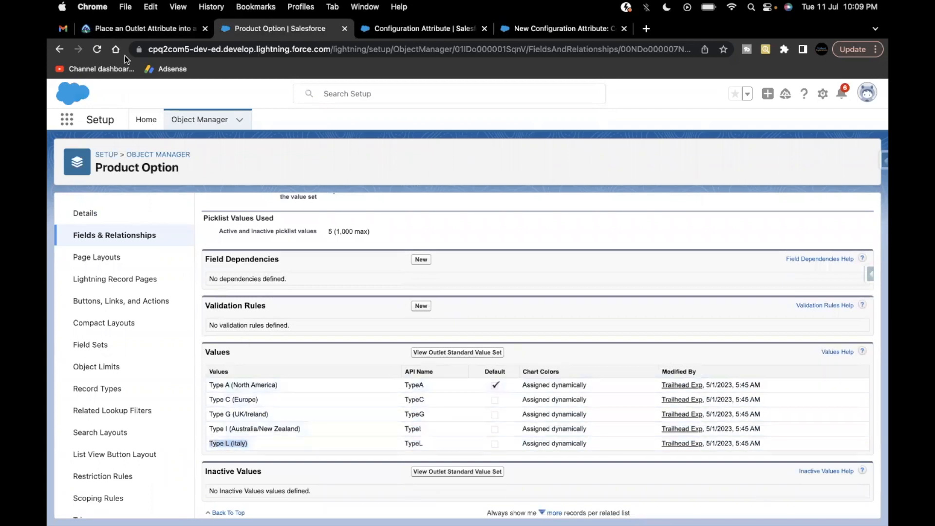
pyautogui.click(139, 28)
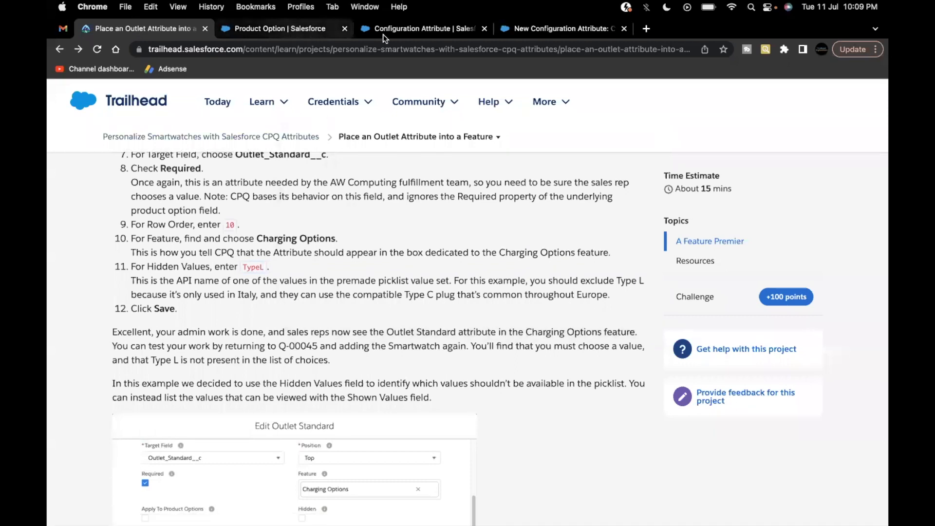
pyautogui.click(512, 30)
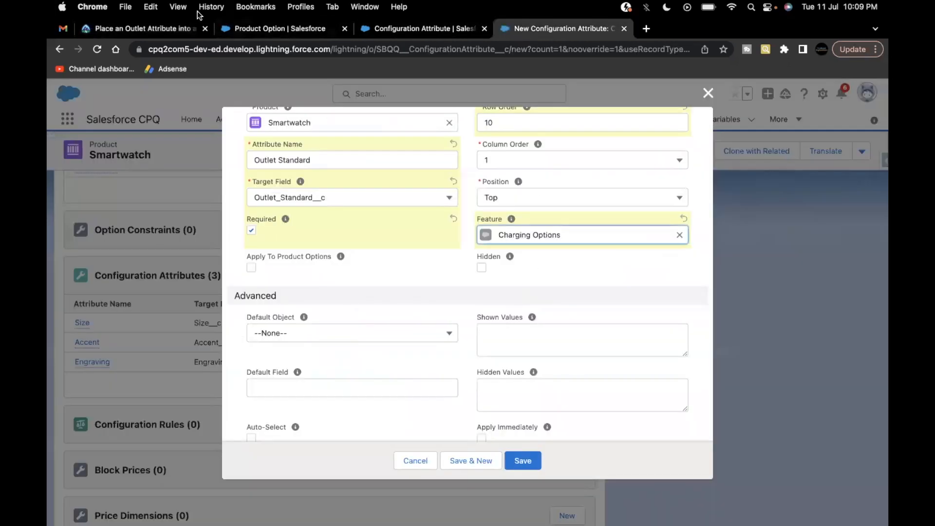
# Copy TypeL from the Trailhead instructions and enter it as the new configuration attribute's Hidden Values
pyautogui.click(180, 29)
pyautogui.doubleClick(253, 267)
pyautogui.press('super+c')
pyautogui.click(542, 31)
pyautogui.scroll(-1, 551, 338)
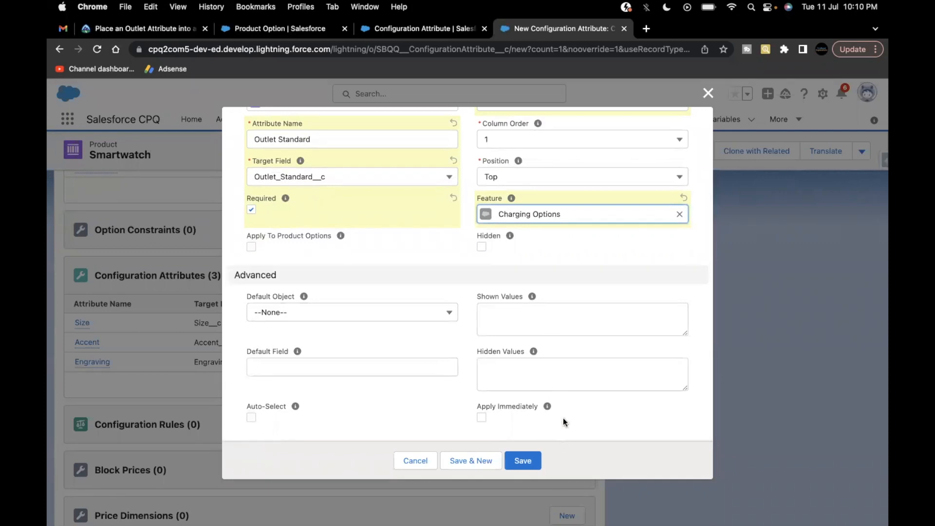
pyautogui.click(536, 387)
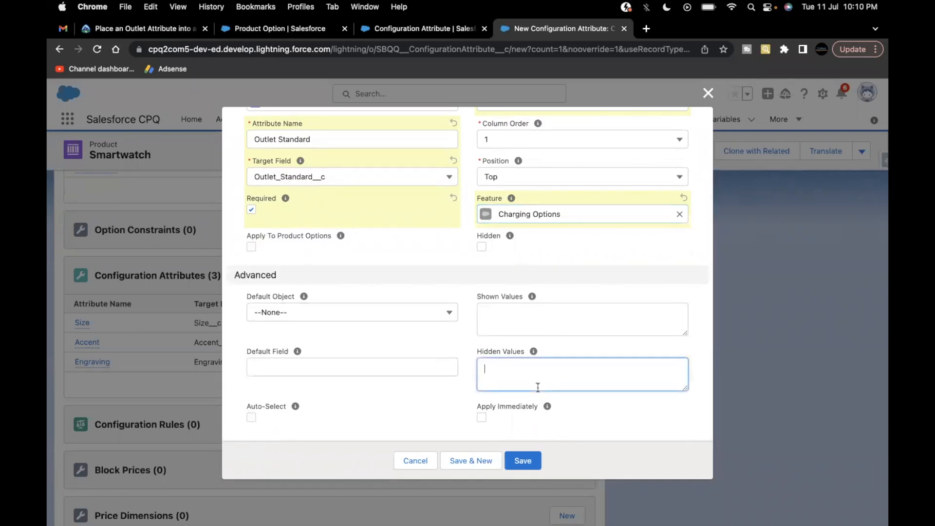
pyautogui.write('TypeL')
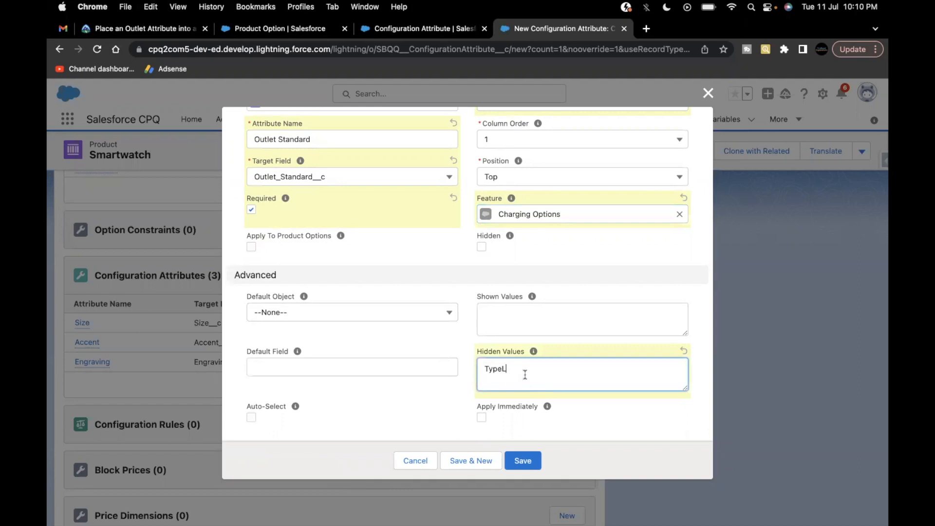
pyautogui.click(519, 311)
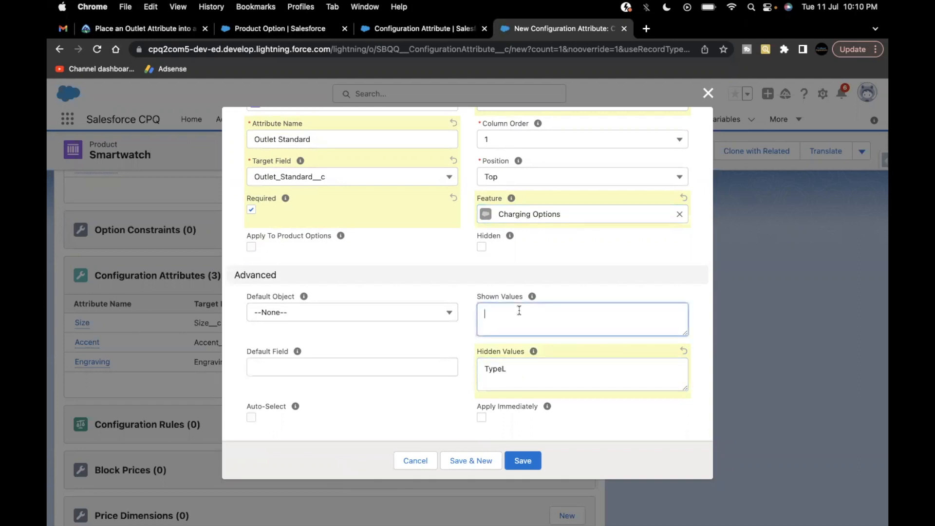
pyautogui.click(517, 381)
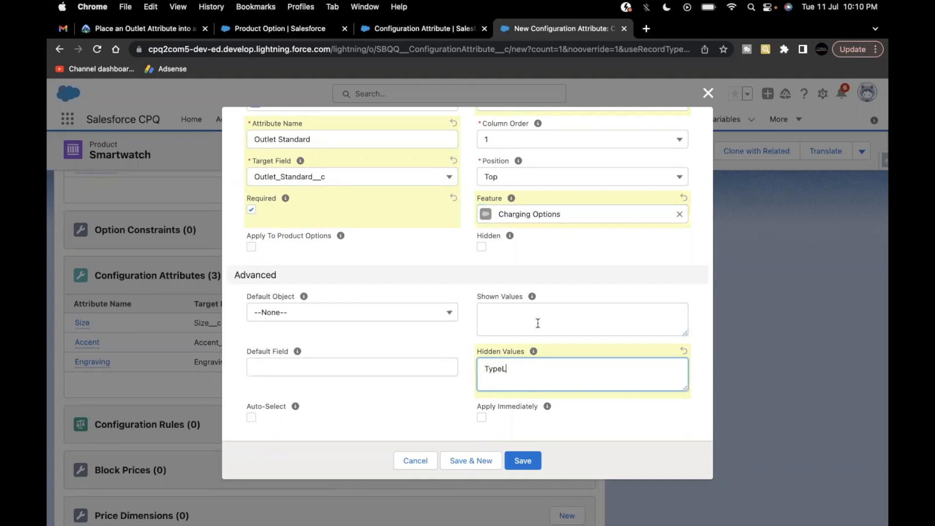
pyautogui.click(543, 303)
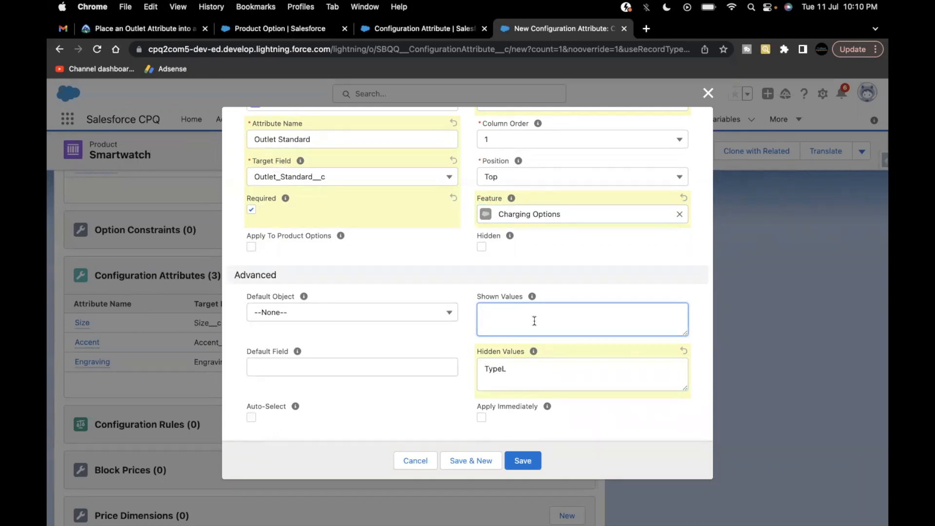
pyautogui.moveTo(519, 368); pyautogui.dragTo(480, 368)
pyautogui.click(494, 372)
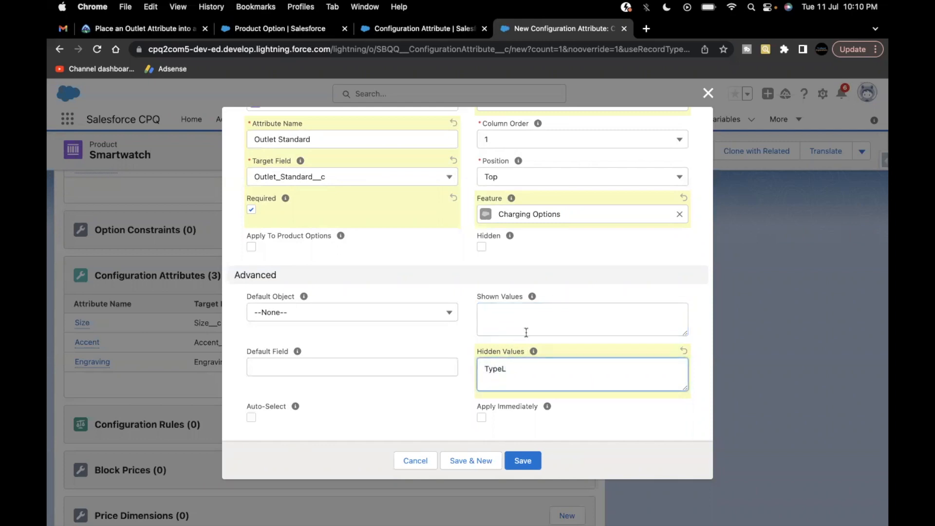
# Try adding further values on separate lines beneath TypeL in Hidden Values, and remove them again
pyautogui.moveTo(487, 370); pyautogui.dragTo(507, 370)
pyautogui.click(507, 370)
pyautogui.press('Return')
pyautogui.write('A')
pyautogui.press('Return')
pyautogui.write('V')
pyautogui.press('BackSpace')
pyautogui.press('BackSpace')
pyautogui.press('BackSpace')
pyautogui.press('BackSpace')
# Examine the Trailhead example and guidance on using Shown Values instead of Hidden Values
pyautogui.click(180, 34)
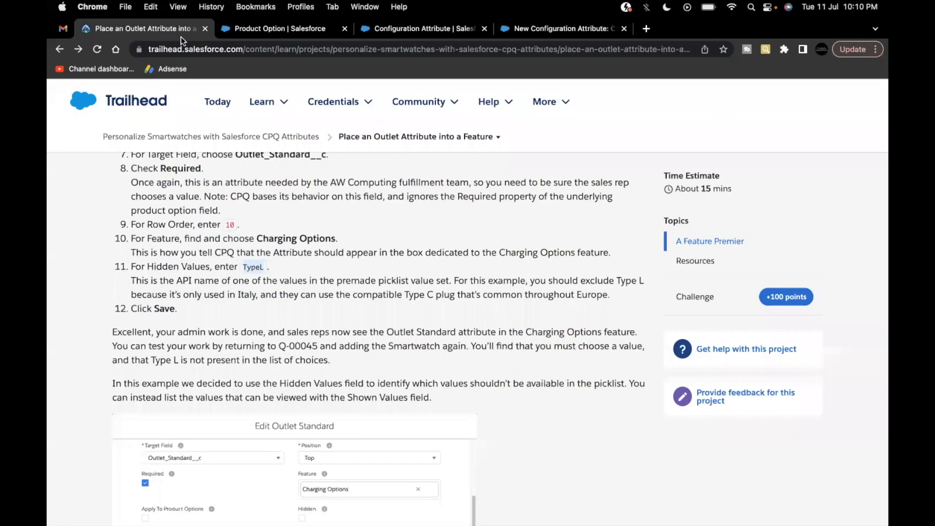
pyautogui.scroll(-2, 182, 385)
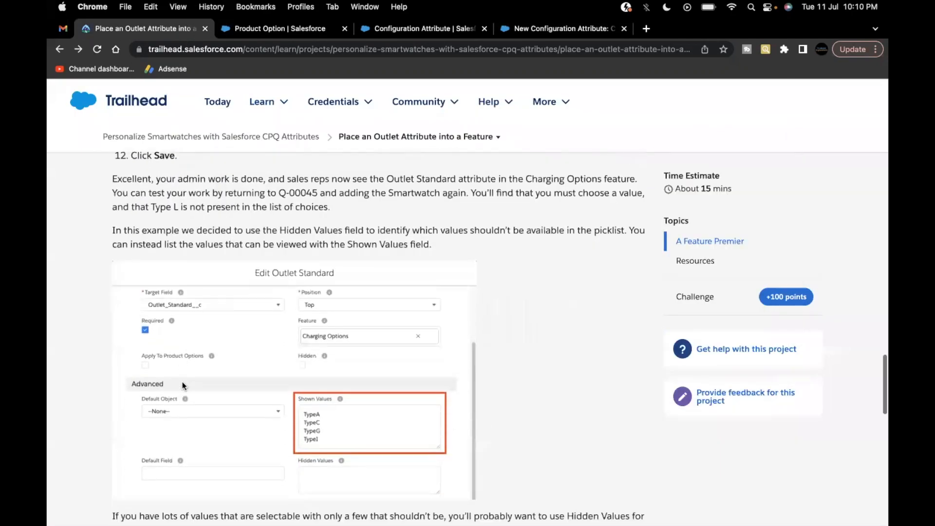
pyautogui.scroll(-2, 183, 382)
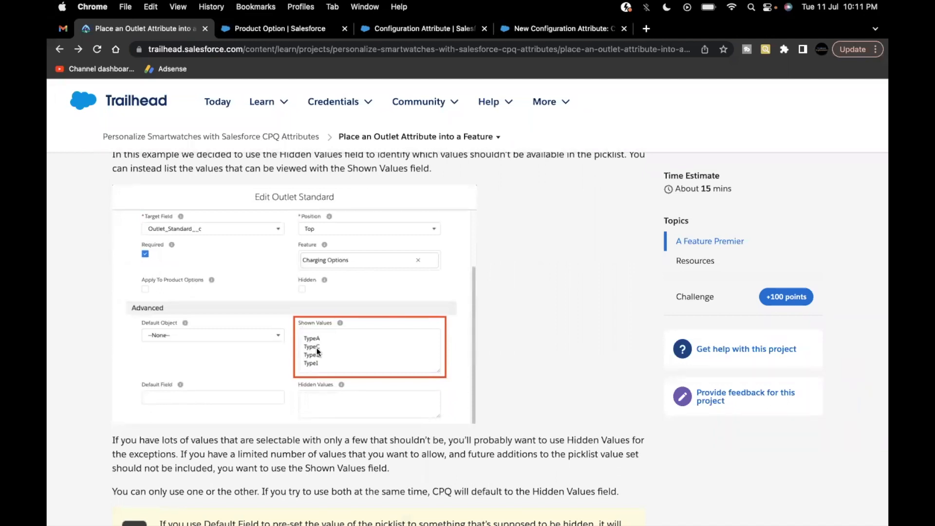
pyautogui.scroll(-2, 322, 368)
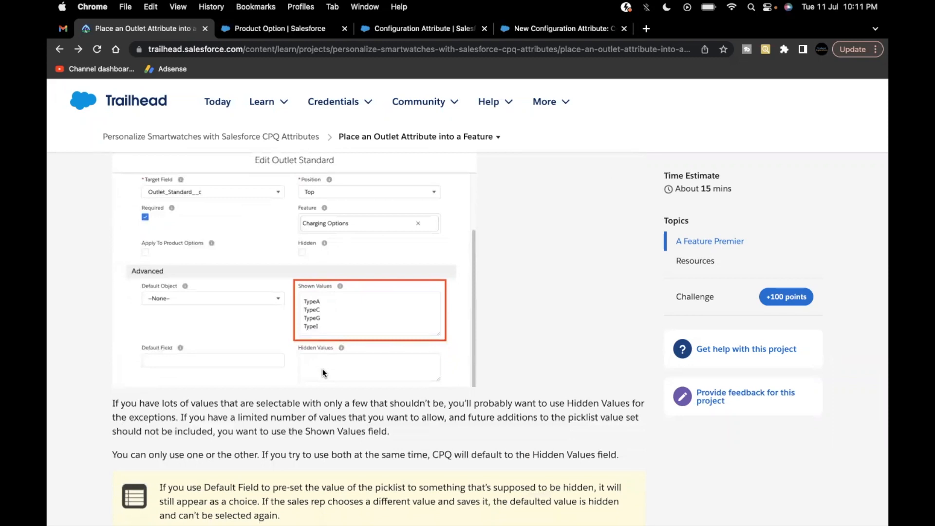
pyautogui.scroll(-1, 322, 373)
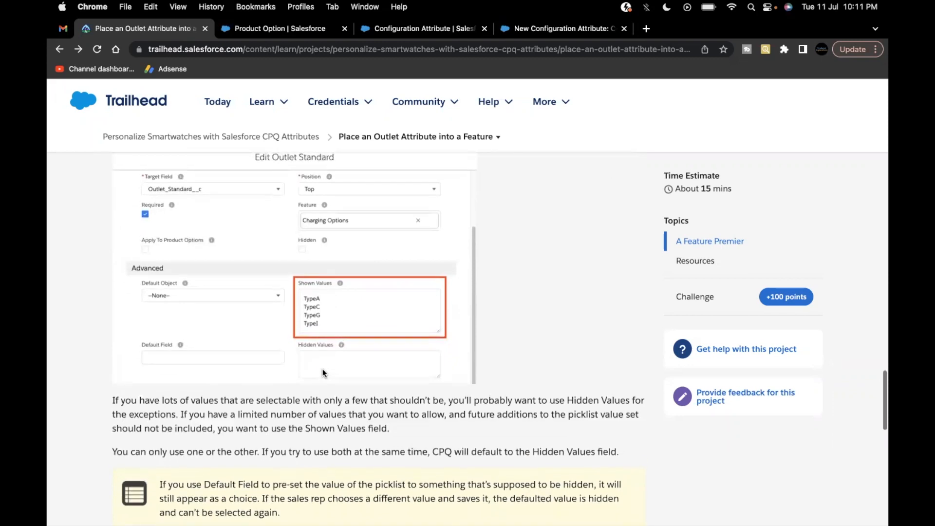
pyautogui.scroll(5, 323, 325)
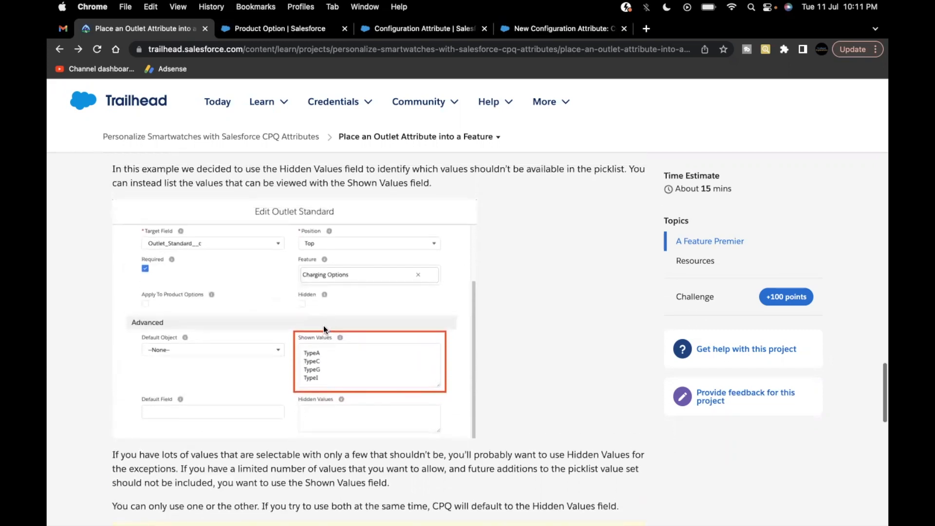
pyautogui.scroll(3, 338, 412)
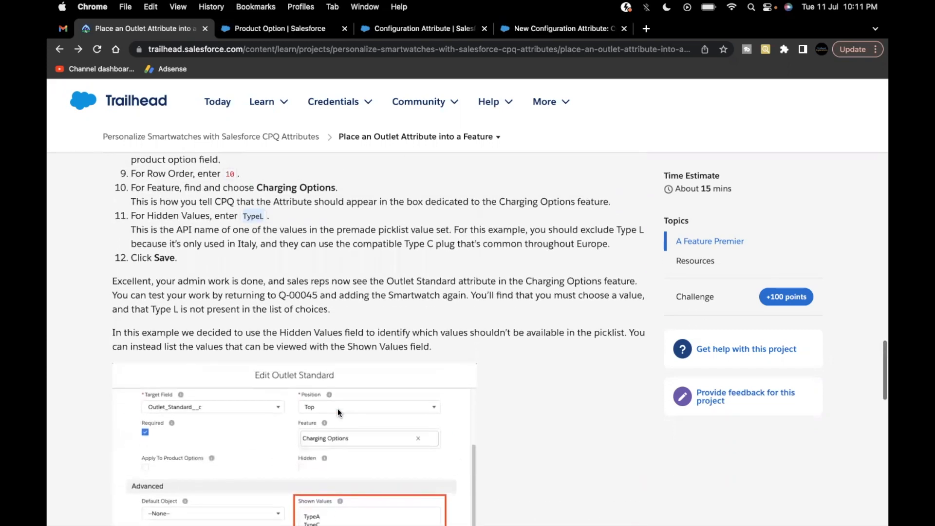
pyautogui.scroll(-13, 337, 411)
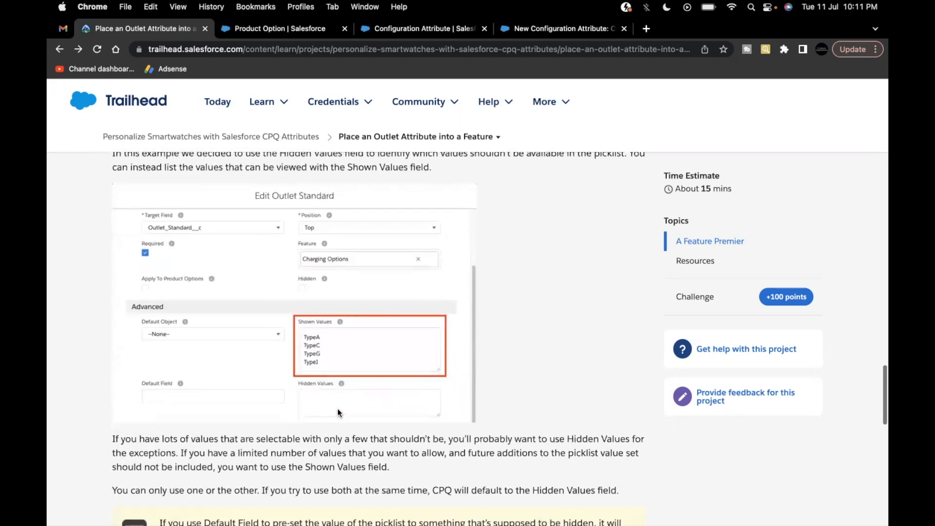
# Save the Outlet Standard configuration attribute on Smartwatch and consult the remaining Trailhead notes
pyautogui.click(557, 27)
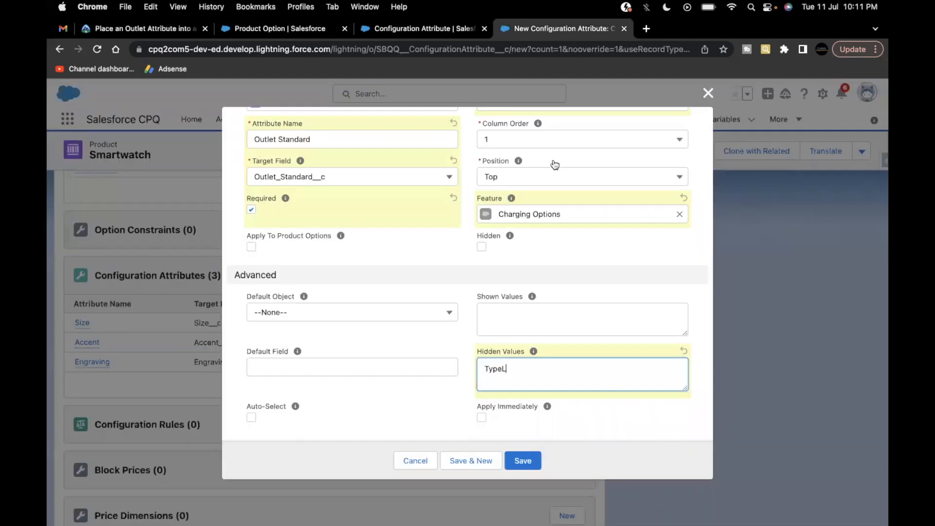
pyautogui.click(520, 460)
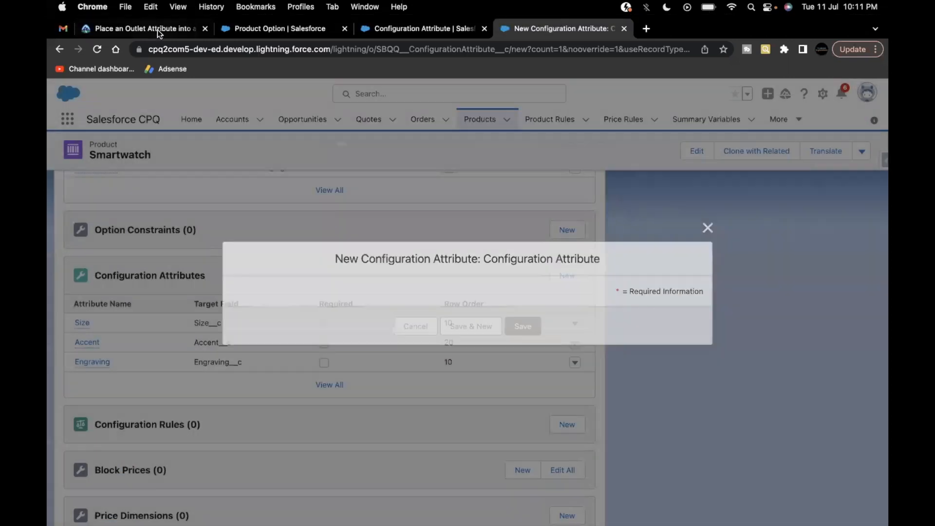
pyautogui.click(156, 31)
pyautogui.scroll(-1, 303, 325)
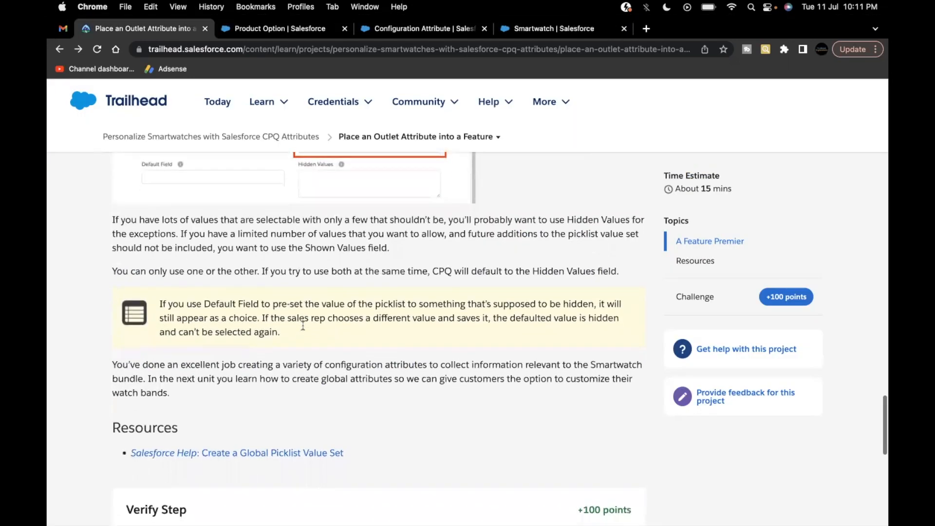
pyautogui.scroll(1, 303, 325)
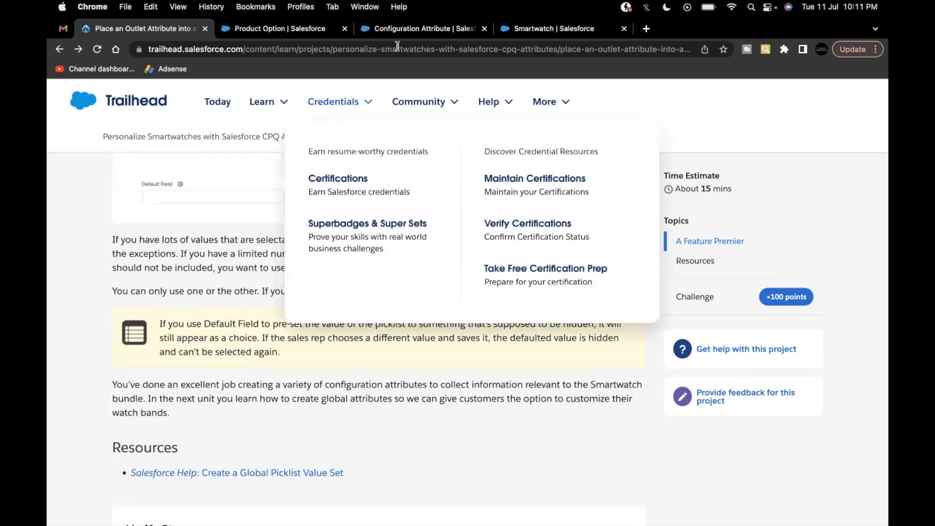
# Open quote Q-00045 from the recently viewed quotes and start editing its lines
pyautogui.click(525, 30)
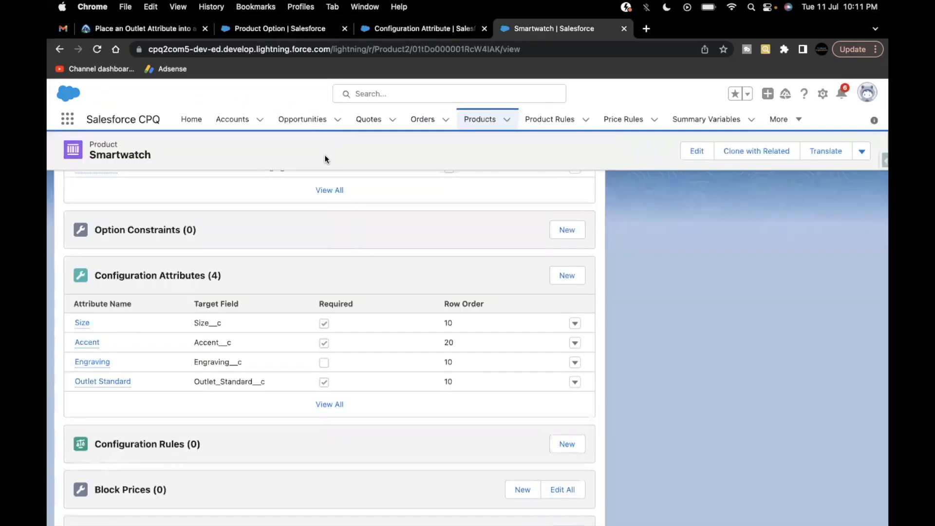
pyautogui.click(368, 120)
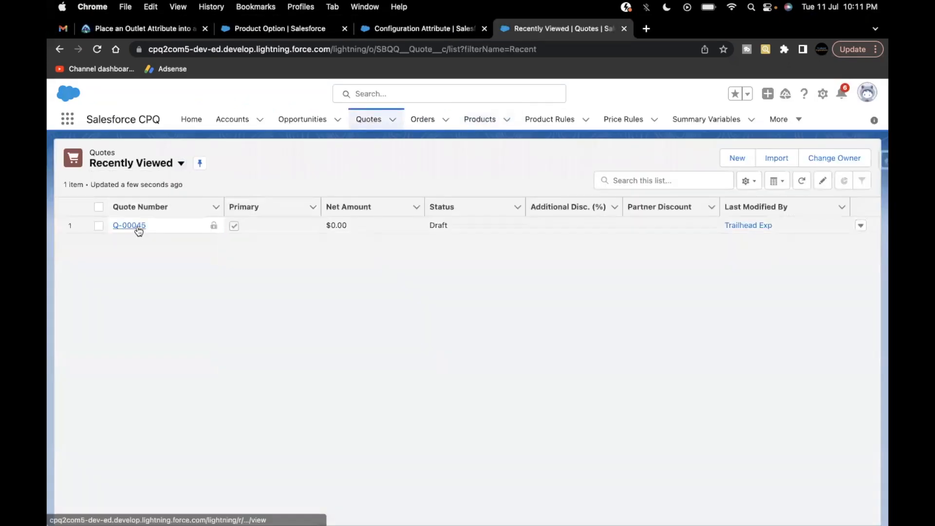
pyautogui.click(137, 226)
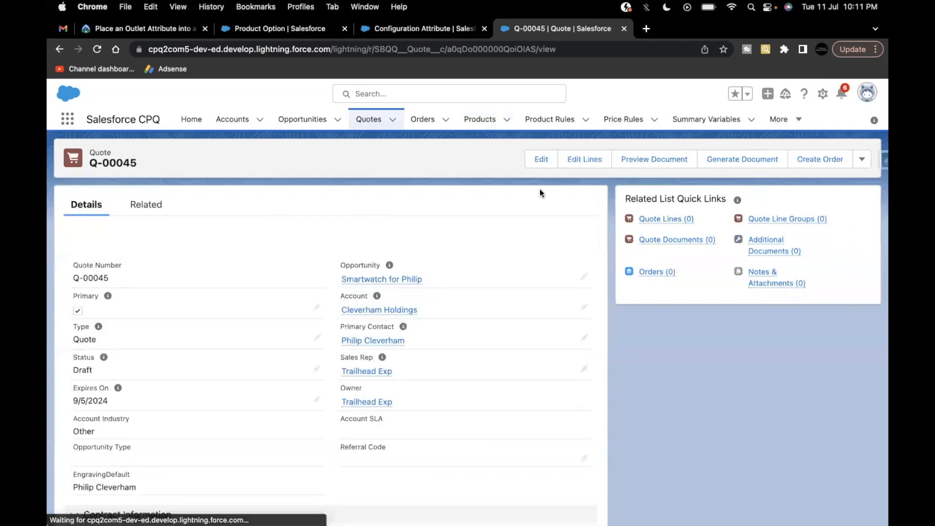
pyautogui.click(585, 159)
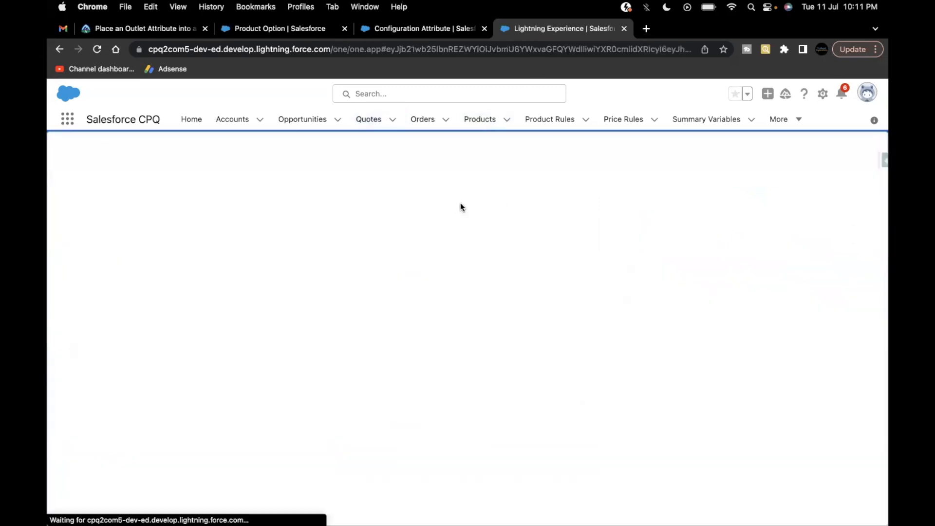
# Search the product selection for "smartwa" and select Smartwatch to configure it on the quote
pyautogui.click(460, 162)
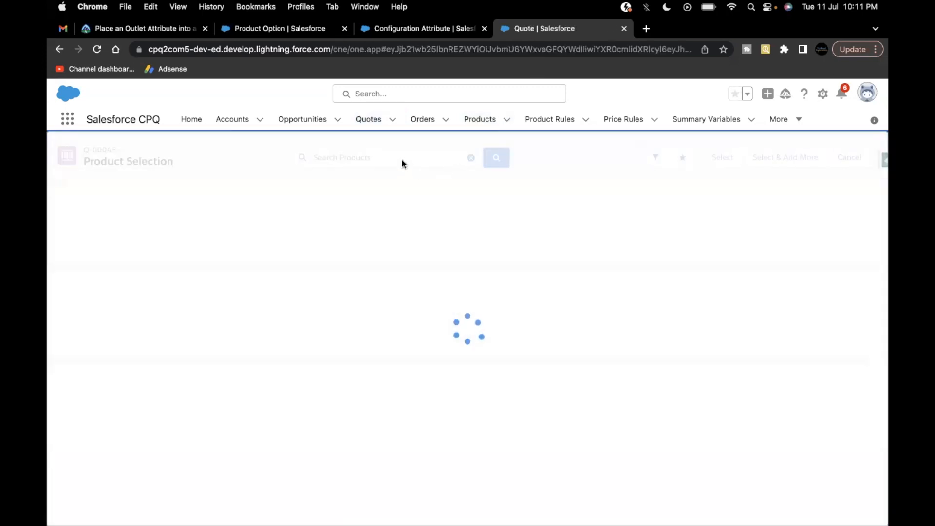
pyautogui.write('smartwa')
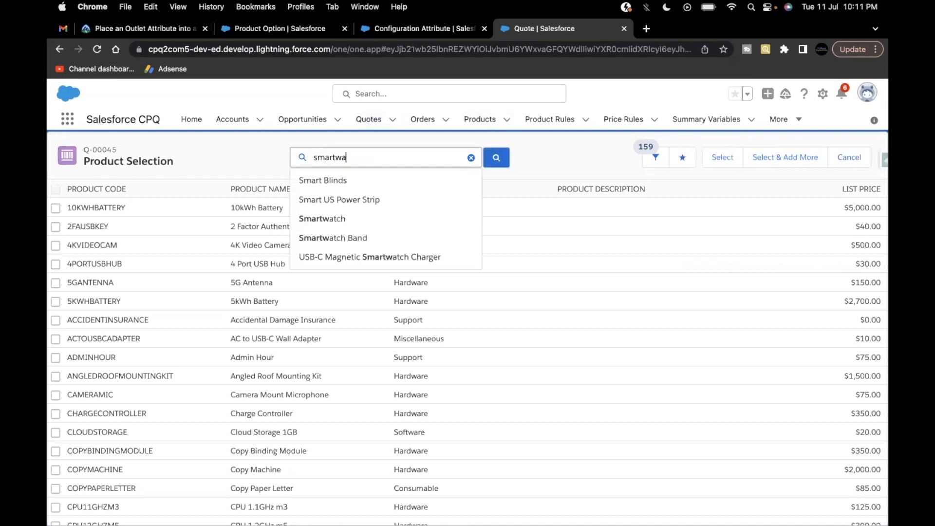
pyautogui.click(364, 217)
pyautogui.click(56, 209)
pyautogui.click(715, 156)
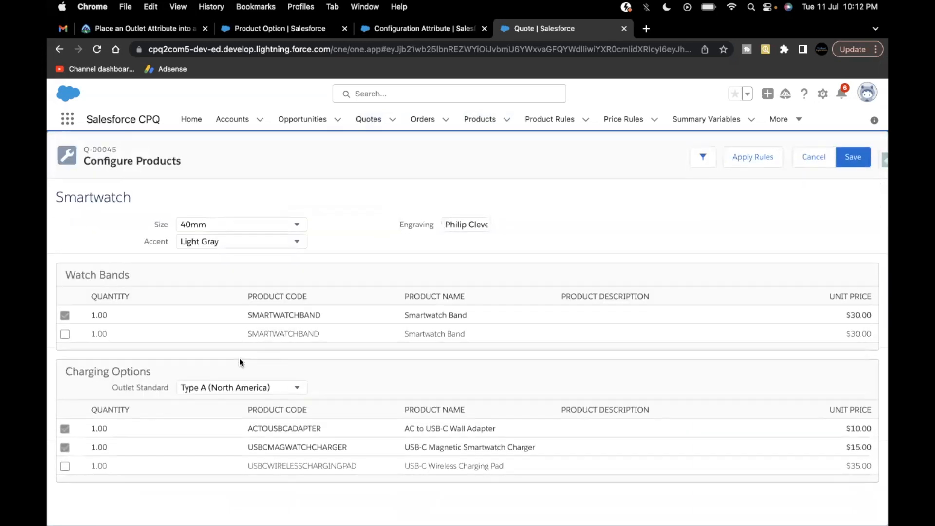
# Examine the Outlet Standard attribute and its choices under Charging Options, and compare its placement with the Engraving attribute
pyautogui.moveTo(63, 371); pyautogui.dragTo(161, 374)
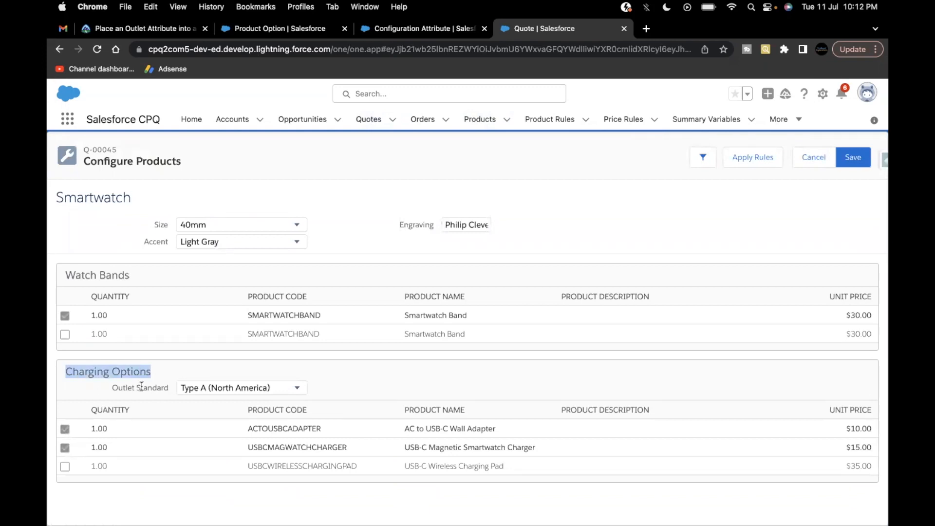
pyautogui.moveTo(169, 387); pyautogui.dragTo(105, 389)
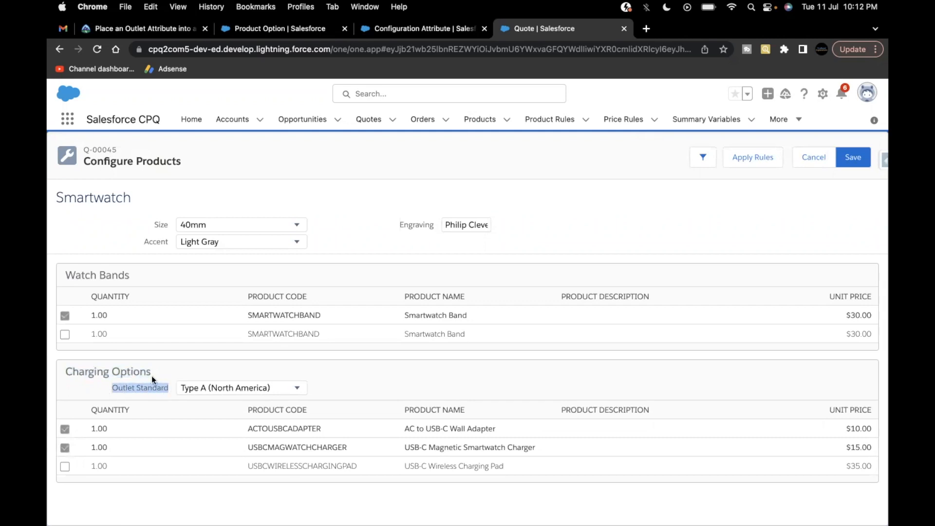
pyautogui.click(195, 387)
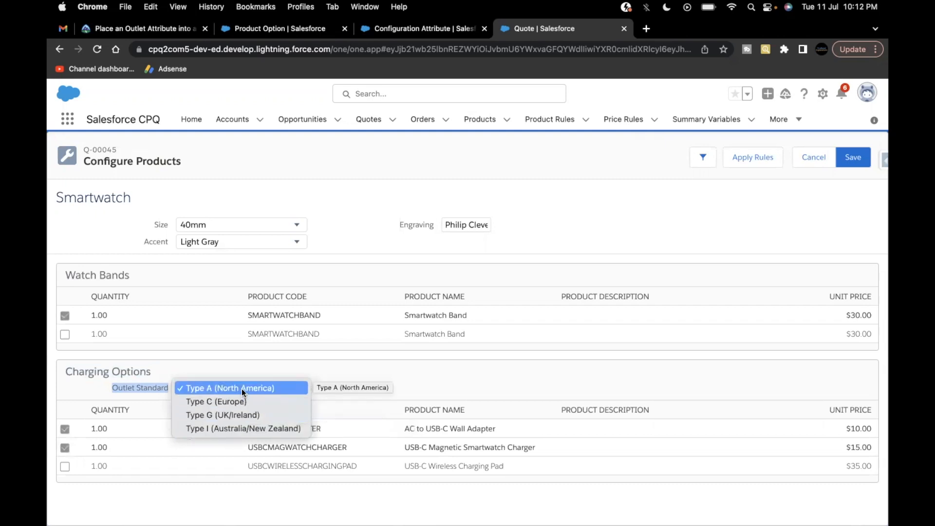
pyautogui.click(334, 354)
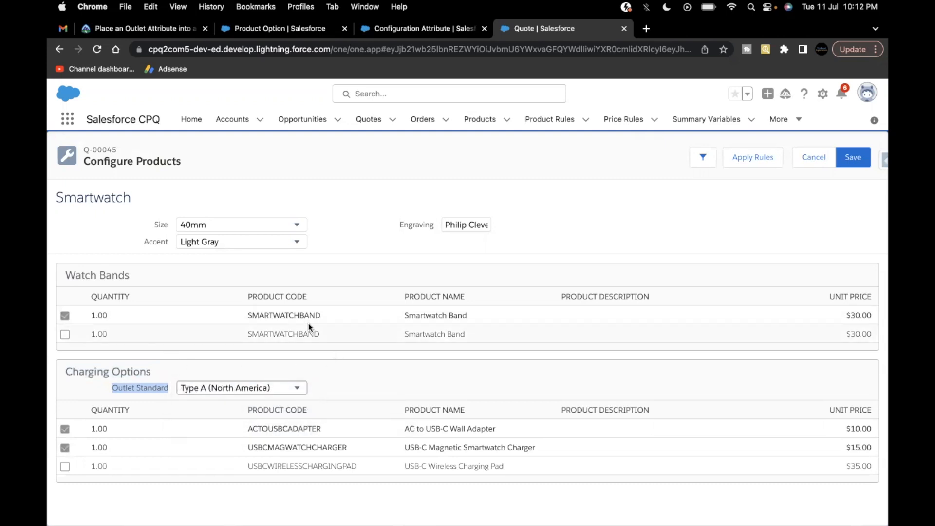
pyautogui.click(162, 33)
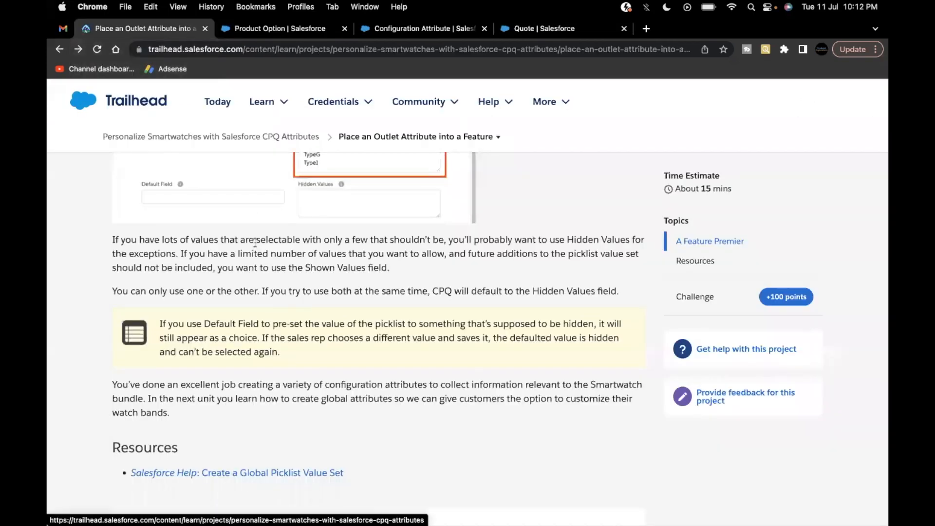
pyautogui.click(417, 23)
pyautogui.click(525, 29)
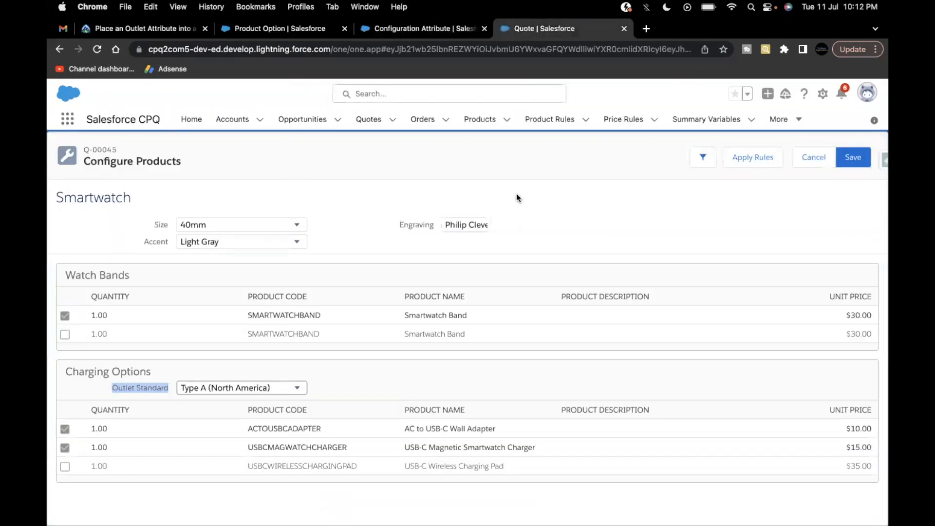
pyautogui.moveTo(400, 226); pyautogui.dragTo(408, 226)
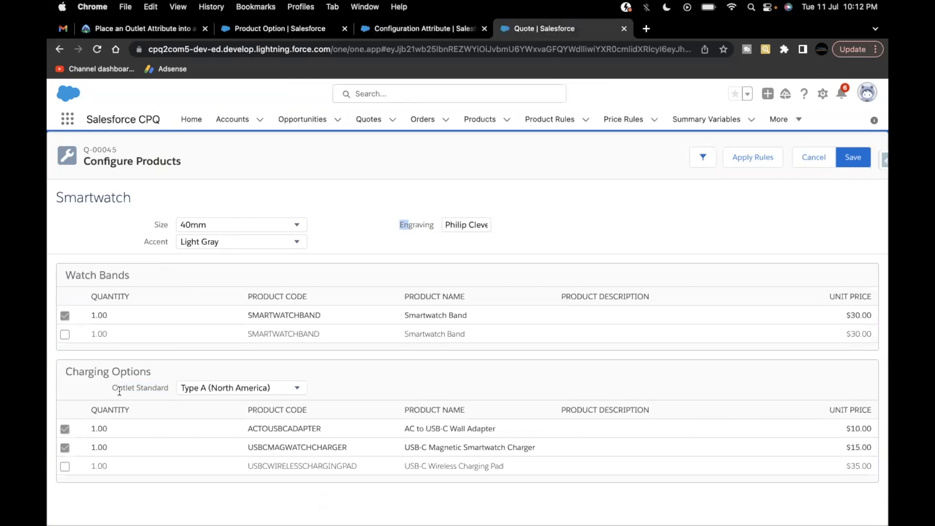
# Return to the Trailhead project page and submit the step for verification to earn 100 points
pyautogui.click(149, 29)
pyautogui.scroll(-5, 264, 328)
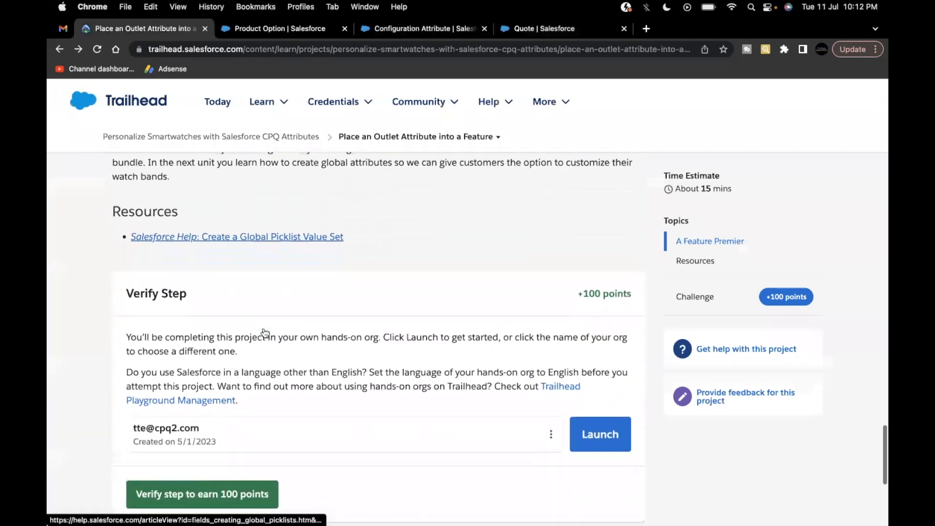
pyautogui.click(229, 423)
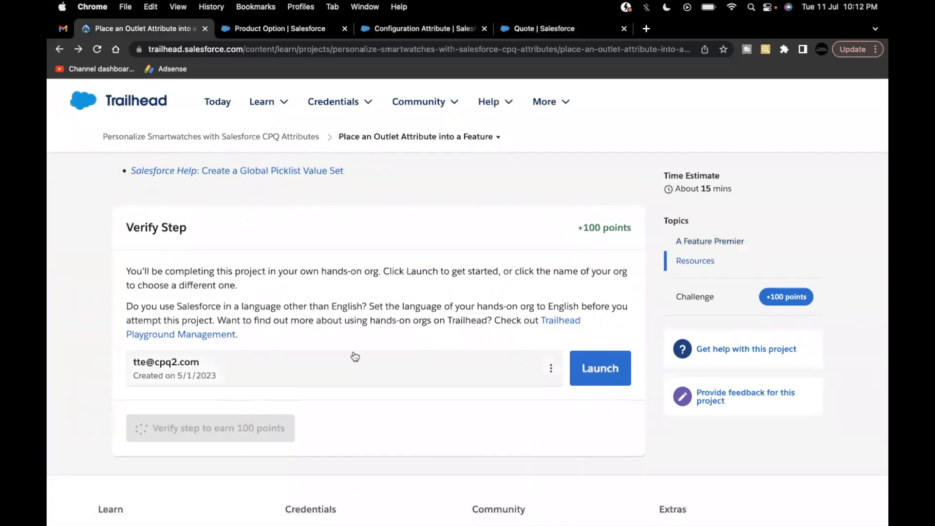